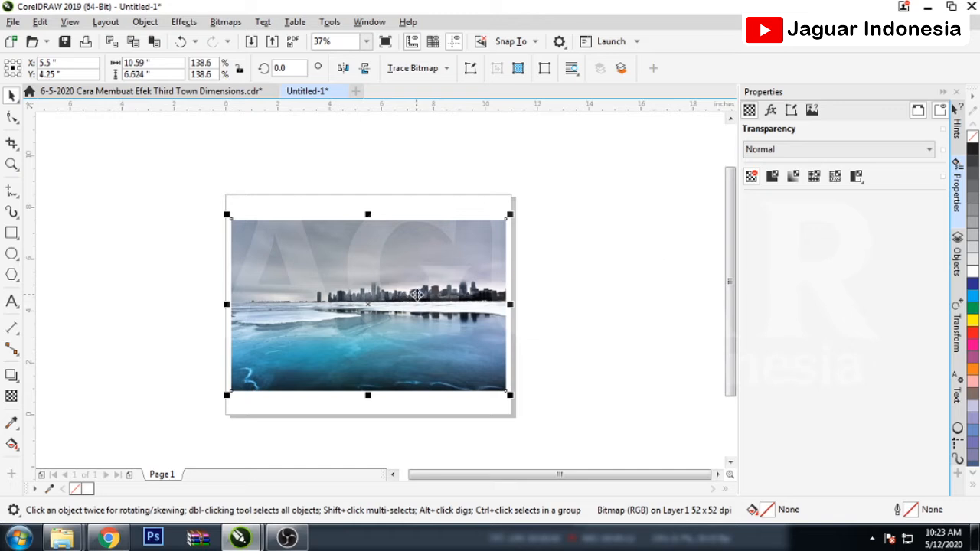
Place copies of the skyline photo to the left of, to the right of and above the original on the page.
left_click_drag(390, 298, 107, 296)
left_click_drag(248, 313, 541, 324)
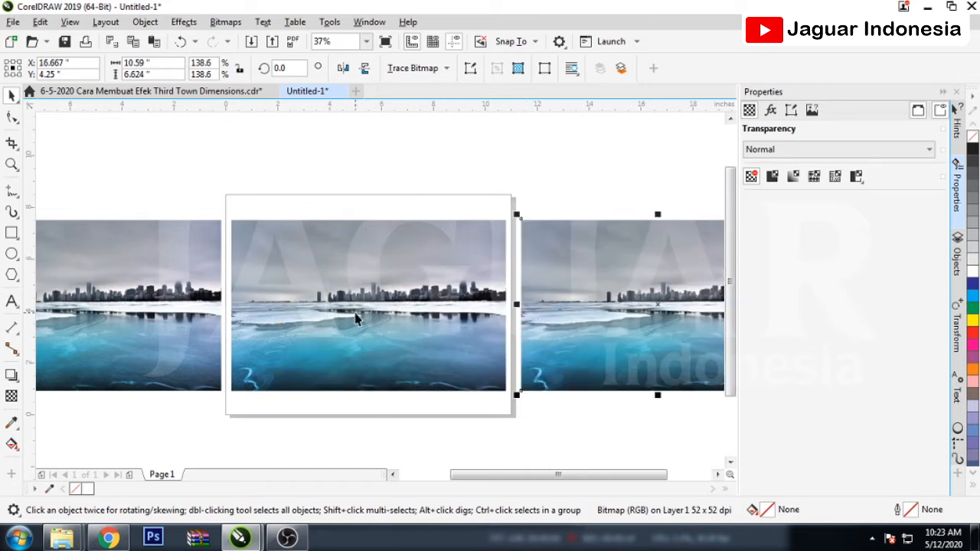
scroll(355, 320, "down", 2)
left_click(347, 349)
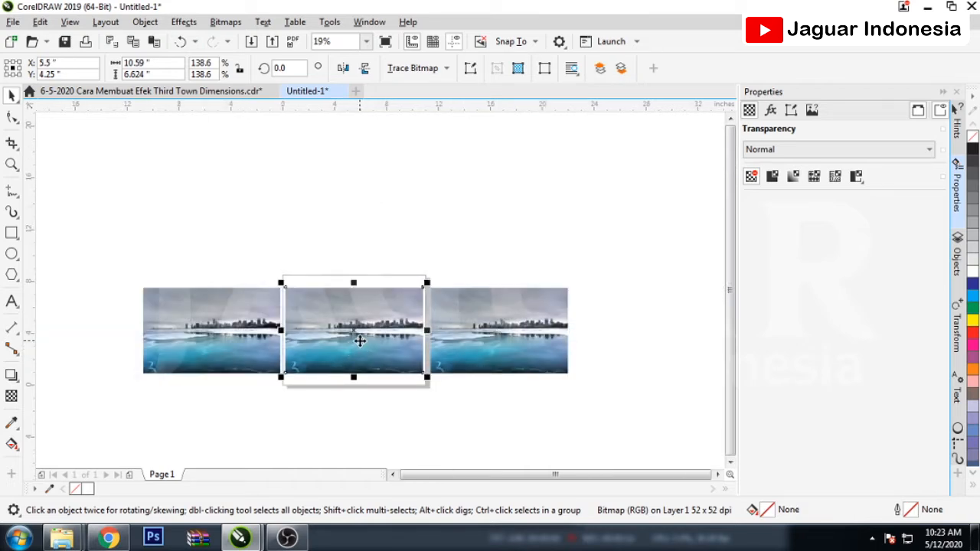
left_click_drag(360, 341, 376, 245)
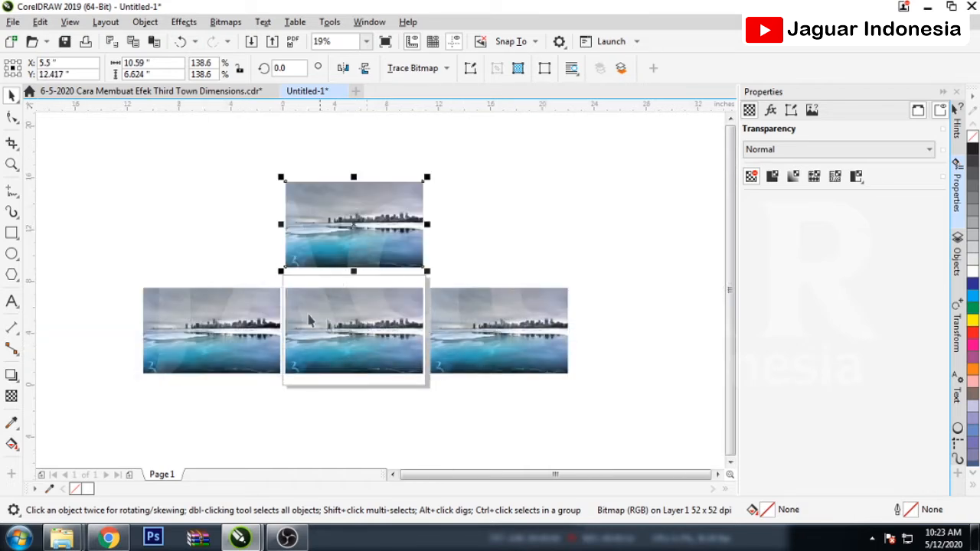
Convert the left photo copy to a 300 dpi CMYK Color (32-bit) bitmap with anti-aliasing and a transparent background.
left_click(235, 321)
scroll(151, 339, "up", 2)
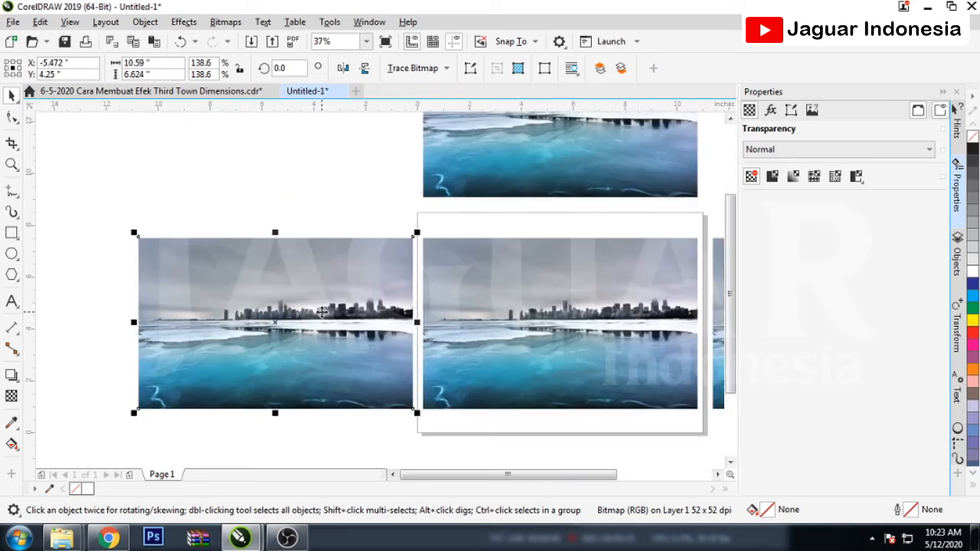
left_click(225, 21)
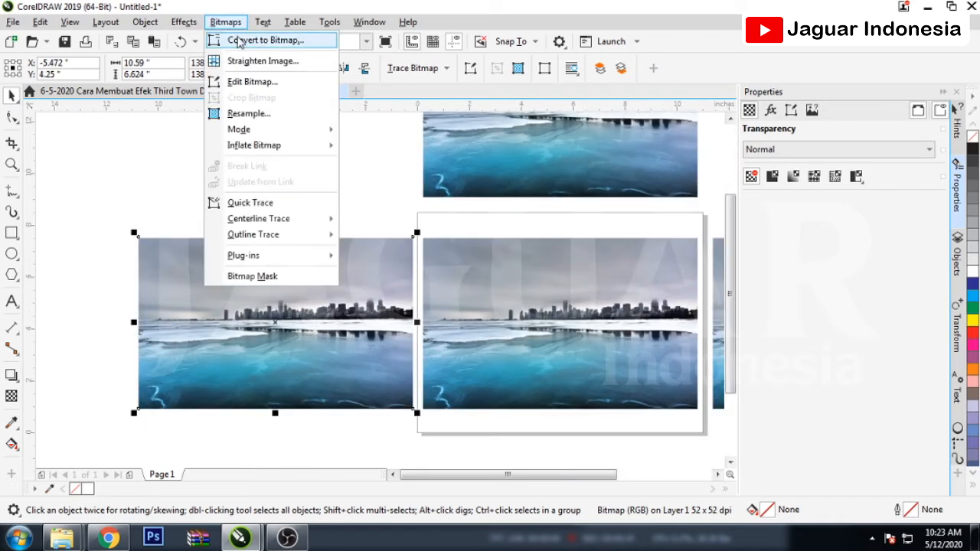
left_click(253, 38)
left_click(518, 225)
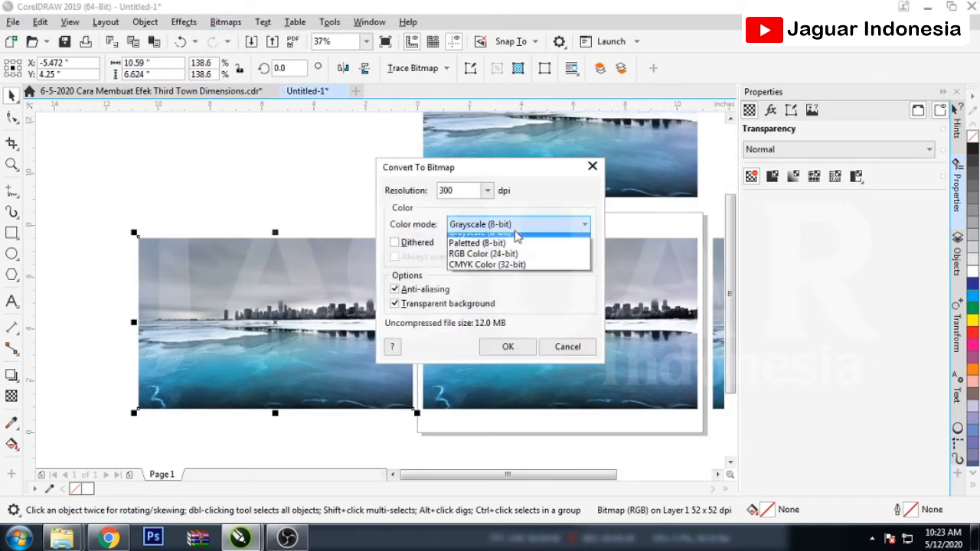
left_click(501, 294)
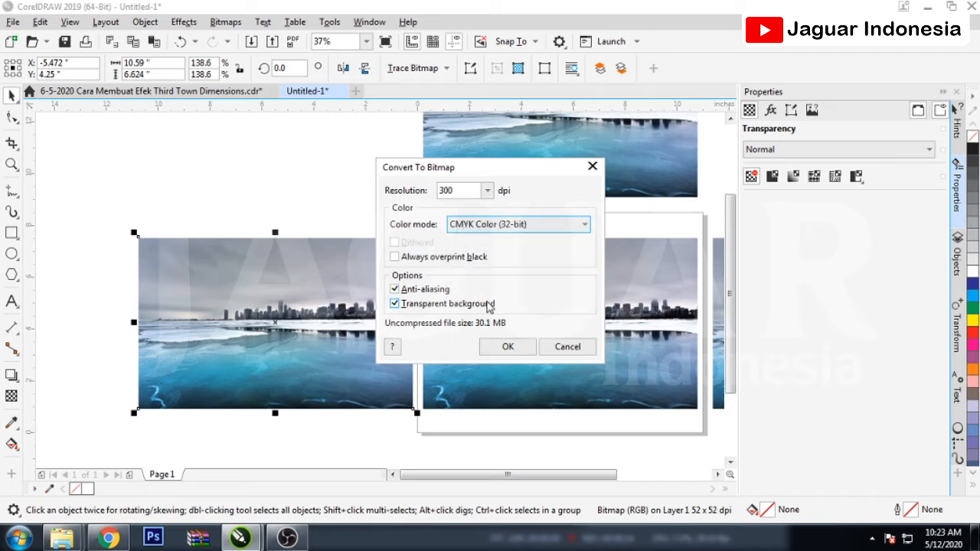
left_click(515, 349)
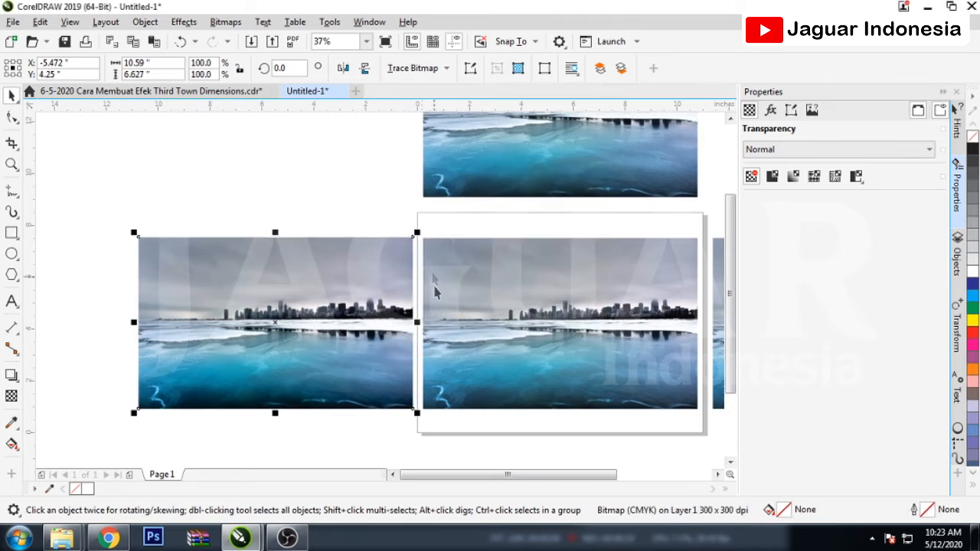
Apply a horizontal fountain transparency to the left photo copy so it fades out toward the right before its middle.
left_click(11, 396)
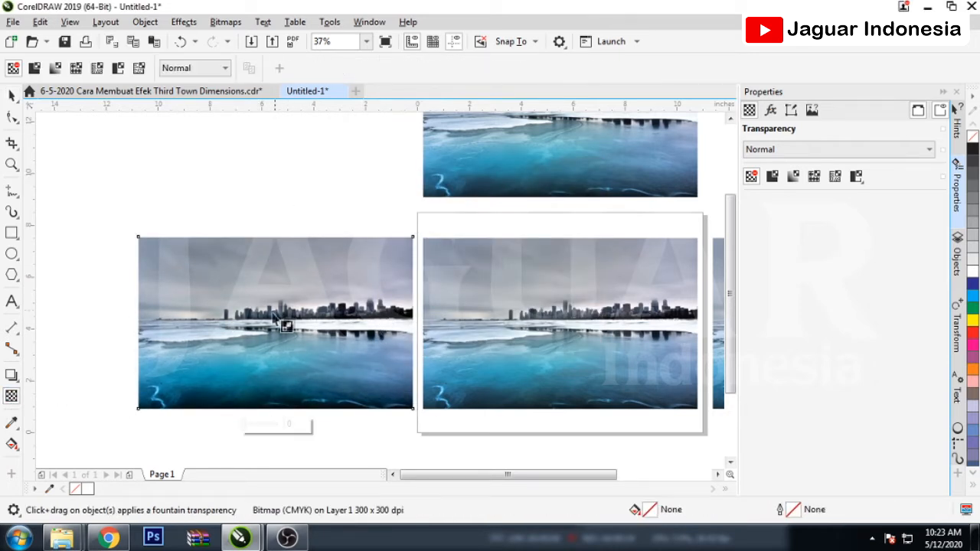
left_click_drag(197, 282, 276, 281)
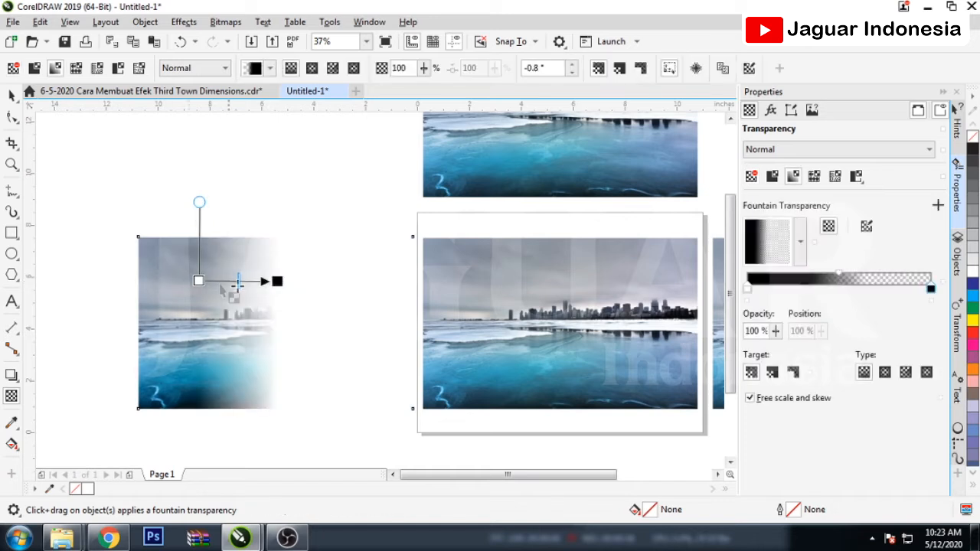
left_click_drag(199, 281, 179, 278)
mouse_move(277, 281)
left_mouse_down()
mouse_move(263, 282)
mouse_move(258, 262)
mouse_move(264, 281)
left_mouse_up()
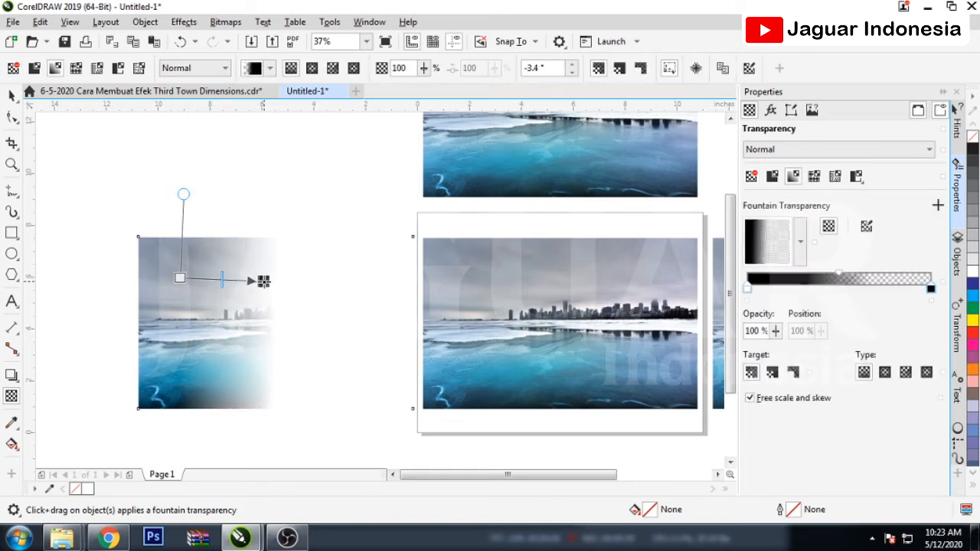
left_click_drag(179, 278, 170, 283)
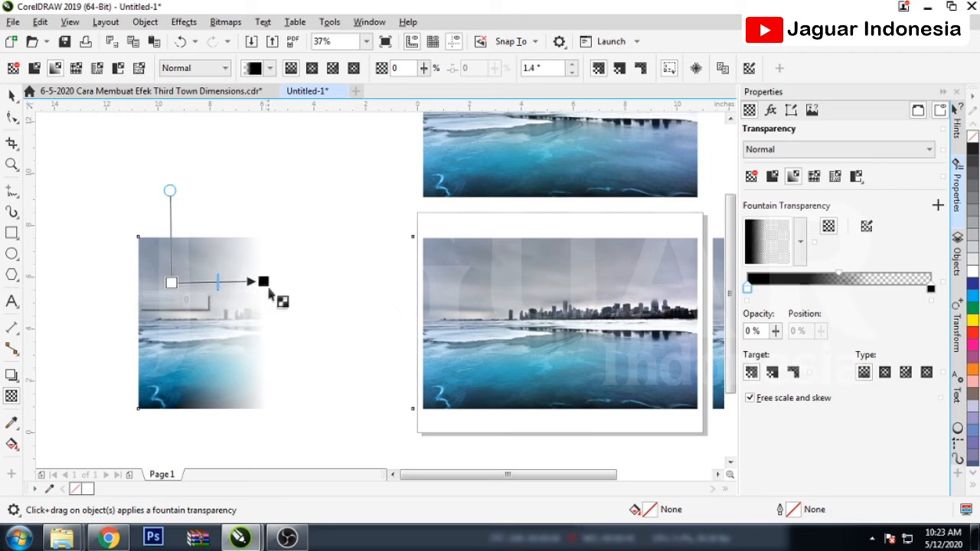
left_click_drag(261, 281, 249, 281)
scroll(190, 304, "down", 1)
scroll(188, 304, "up", 1)
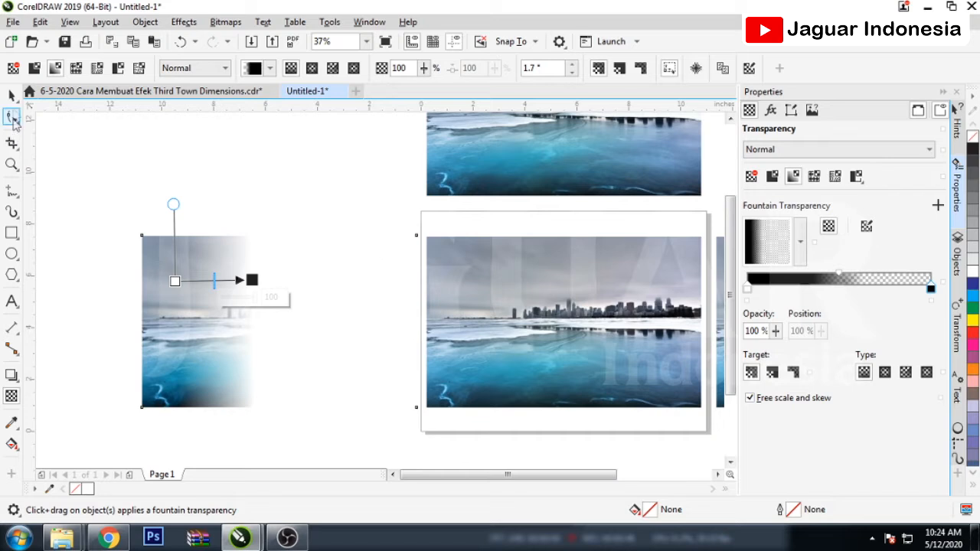
Shorten the left copy's horizontal fade so that only about its left third stays visible.
left_click(12, 95)
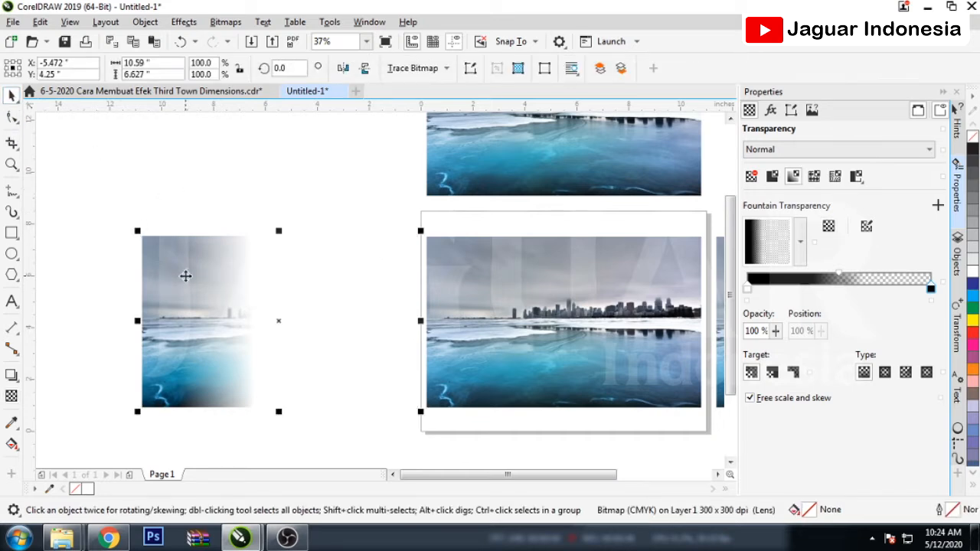
left_click(213, 267)
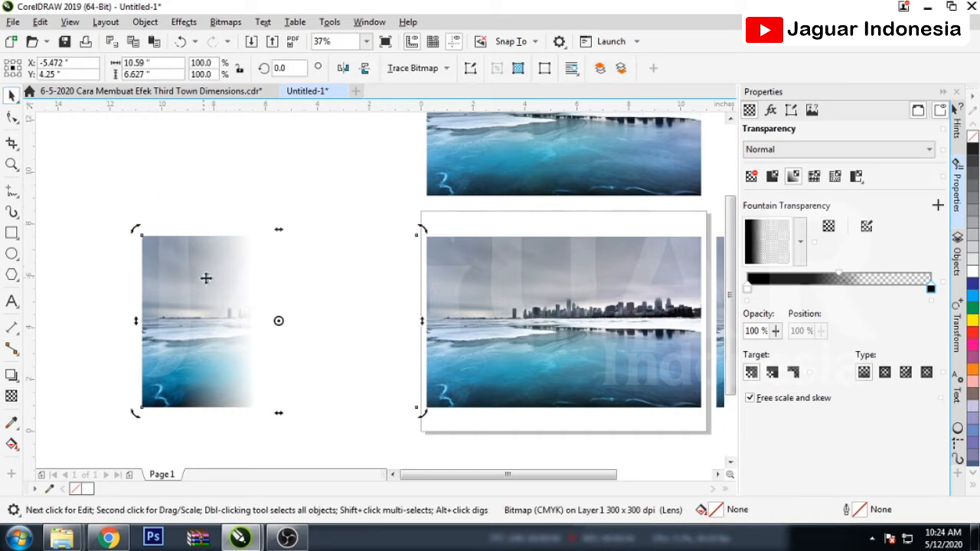
left_click(12, 396)
left_click_drag(251, 280, 234, 281)
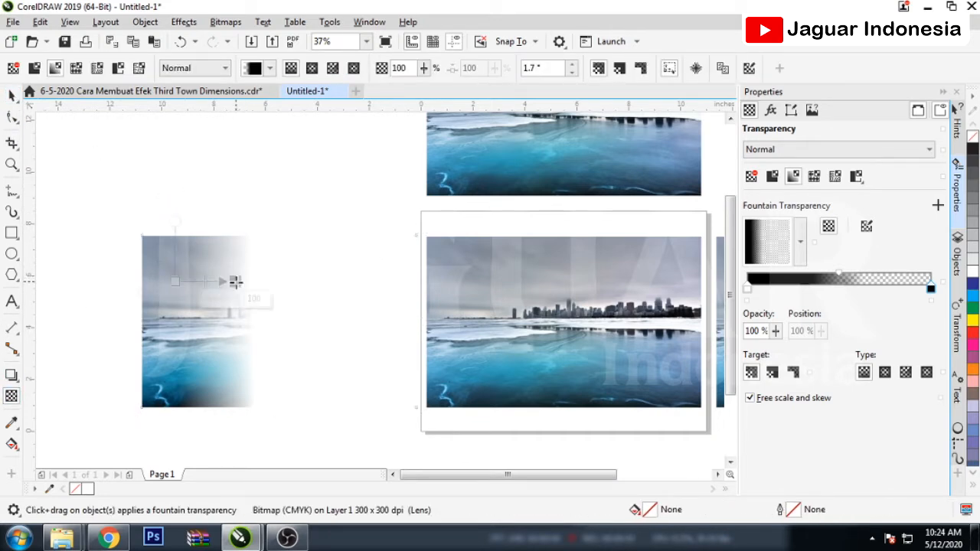
left_click(12, 93)
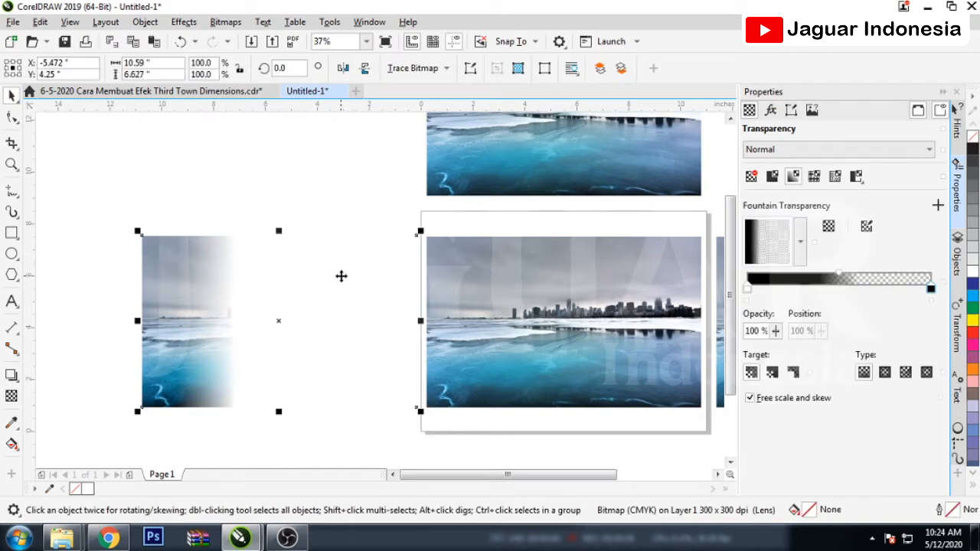
Convert the horizontally faded left copy to a 300 dpi CMYK Color (32-bit) bitmap with a transparent background.
left_click(220, 25)
left_click(262, 25)
left_click(226, 22)
left_click(233, 39)
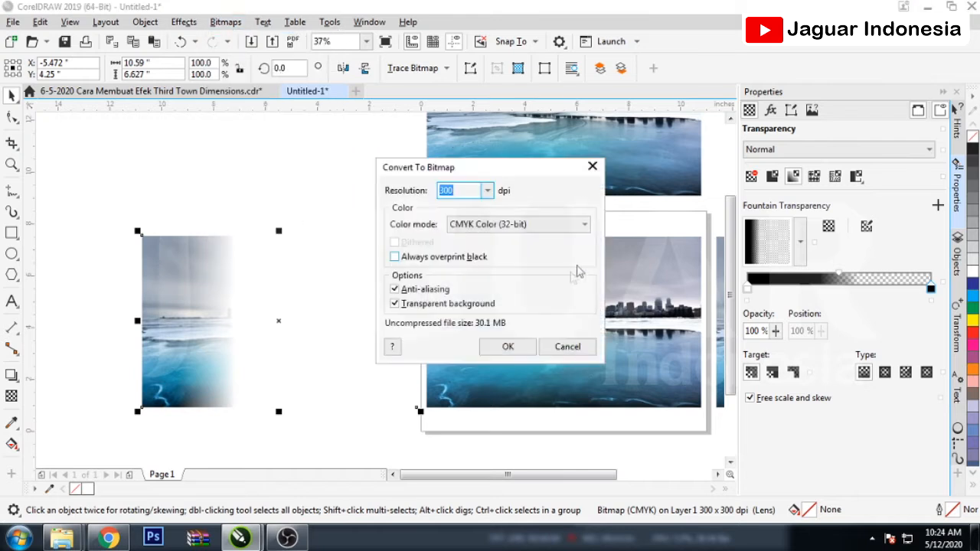
left_click(507, 345)
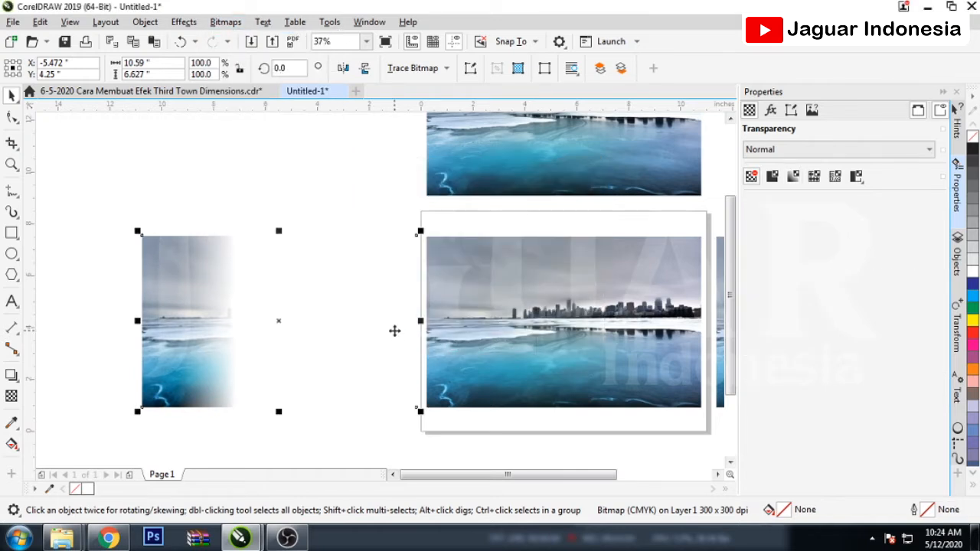
Apply a vertical fountain transparency at -90° to the left copy, fading it out downward from the horizon just below the ice.
left_click(11, 396)
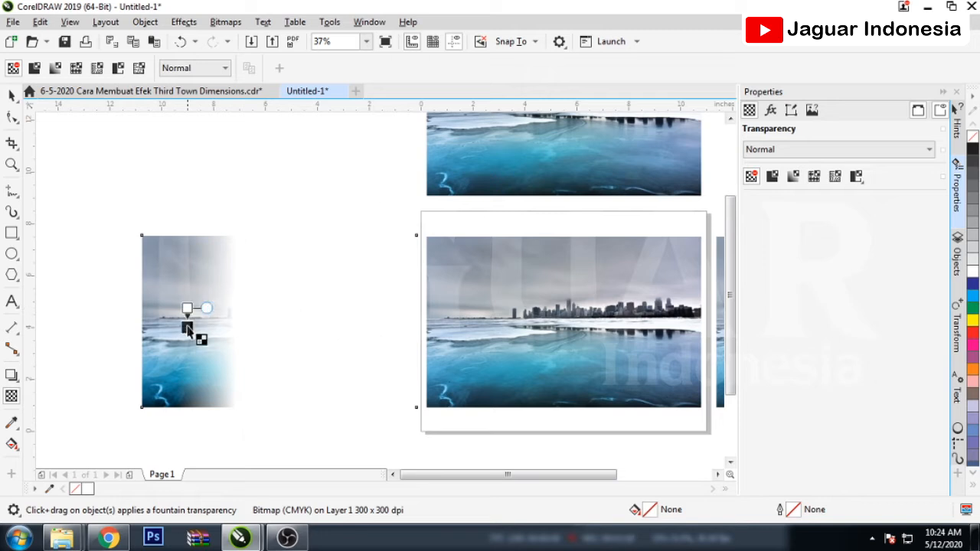
left_click_drag(187, 306, 187, 352)
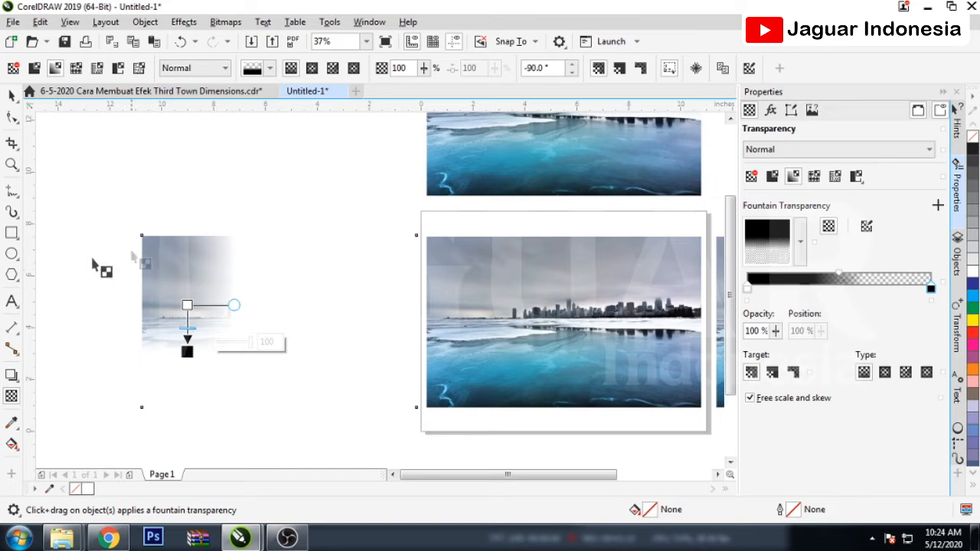
left_click_drag(187, 351, 187, 345)
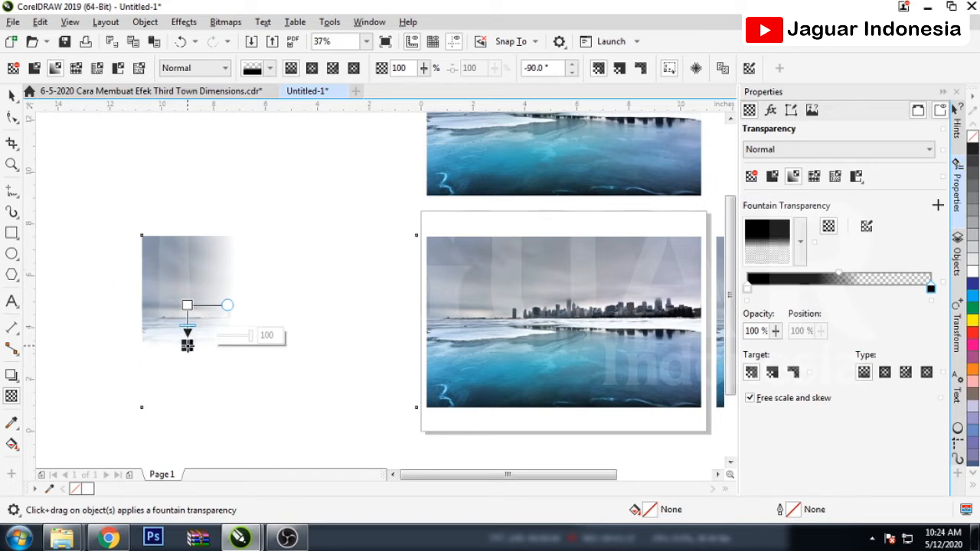
left_click(12, 95)
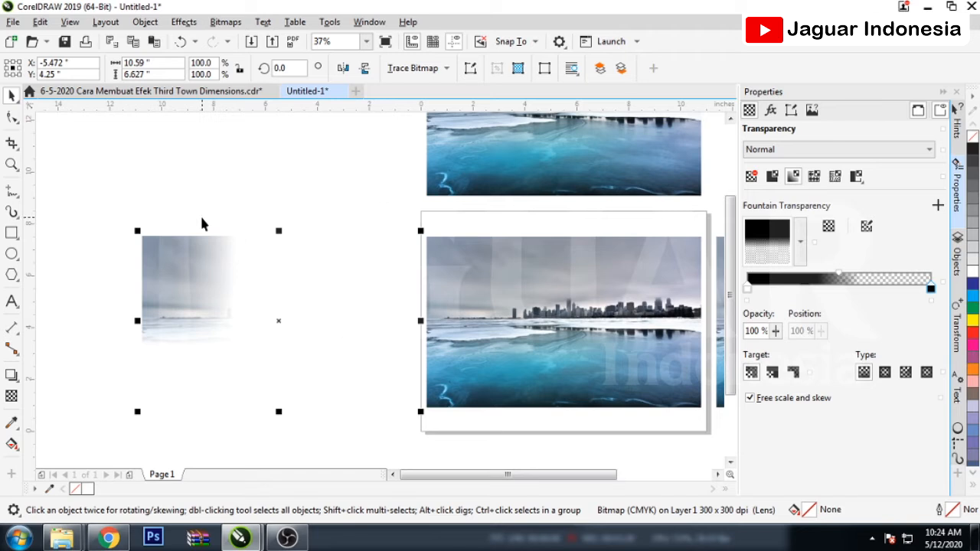
Convert the left copy to a bitmap again to bake in its vertical fade, and deselect it.
left_click(228, 22)
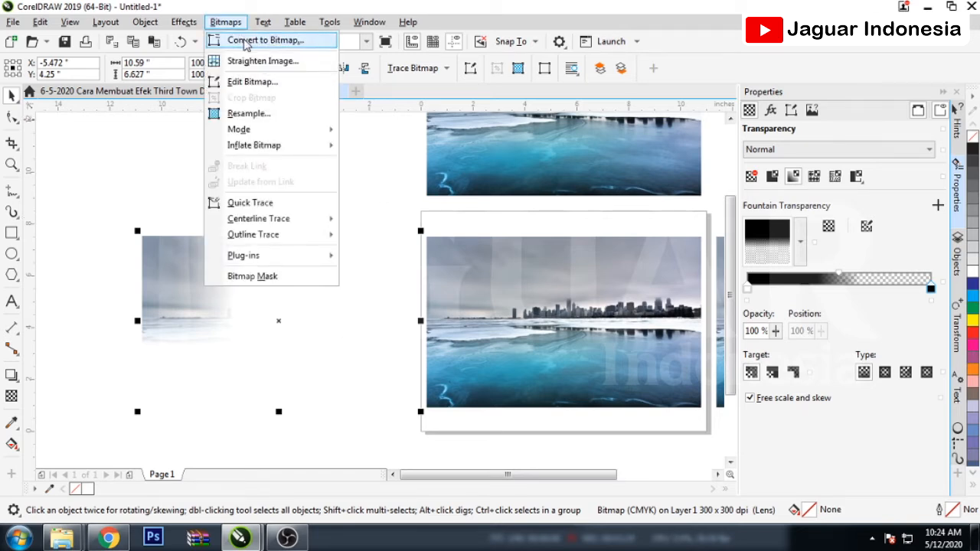
left_click(247, 43)
left_click(504, 348)
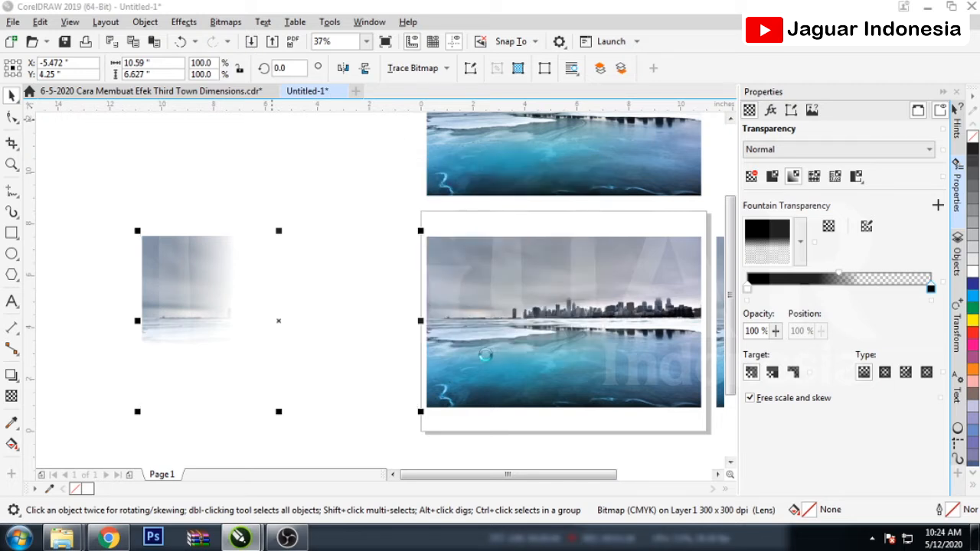
left_click(207, 141)
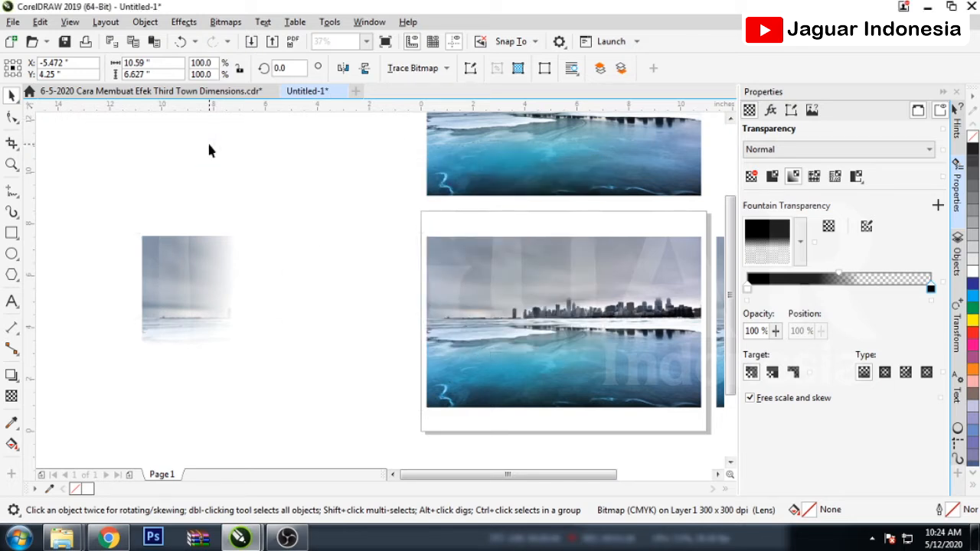
Tint the faded left copy green in the Image Adjustment Lab with Temperature 3,681 and Tint 96.
left_click(192, 244)
left_click(184, 21)
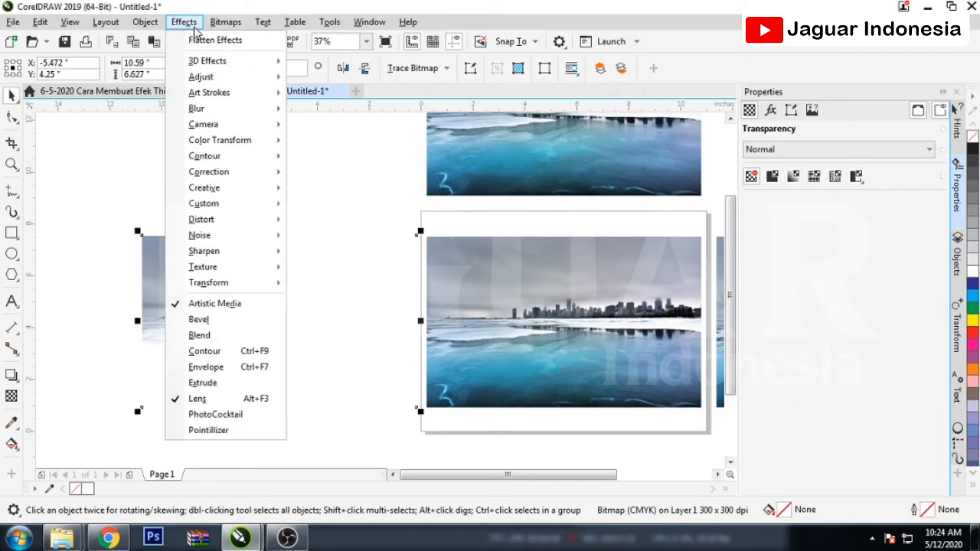
mouse_move(198, 84)
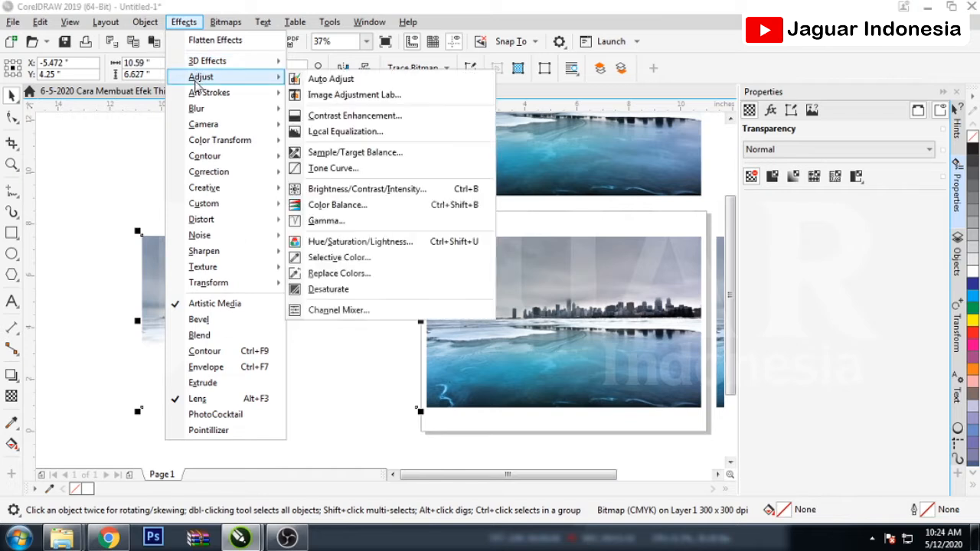
left_click(342, 96)
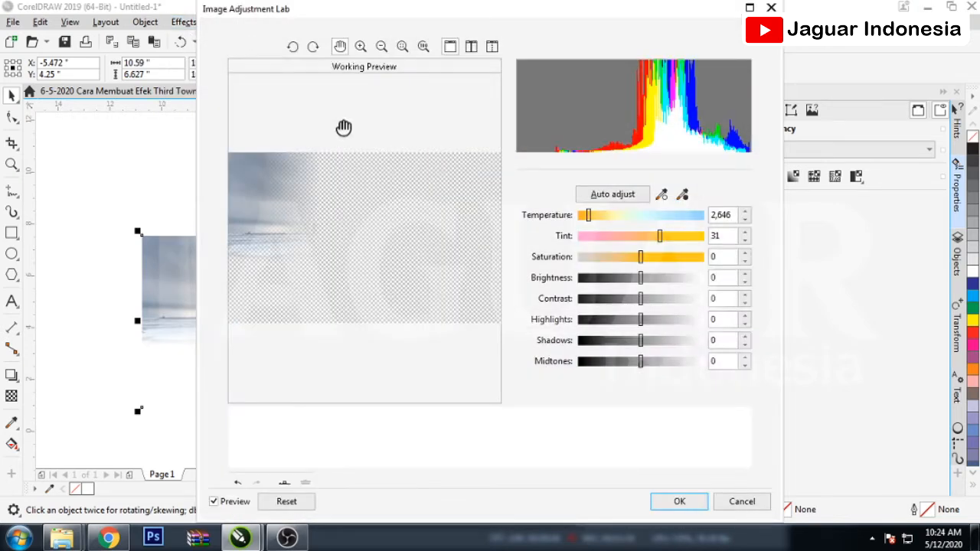
left_click(614, 216)
left_click(694, 239)
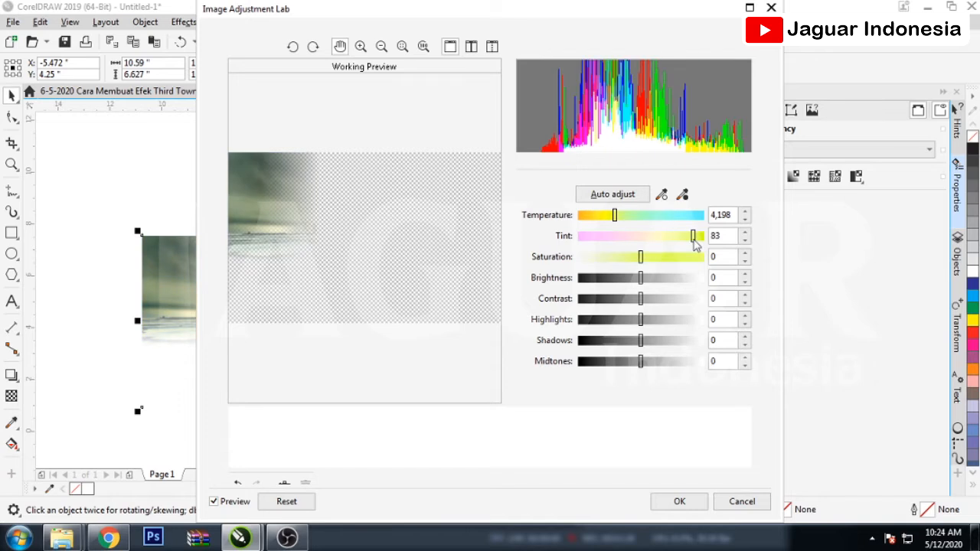
left_click(611, 217)
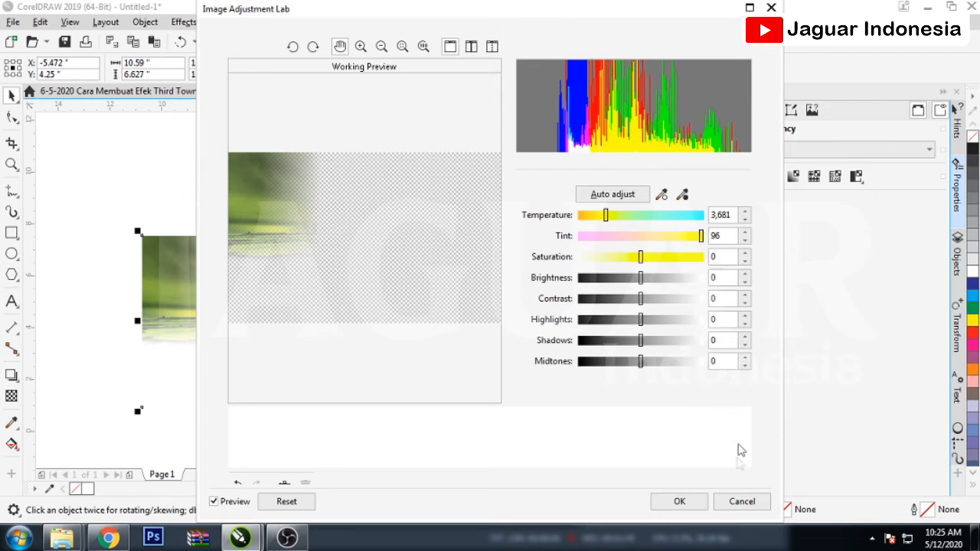
left_click(679, 502)
left_click(282, 180)
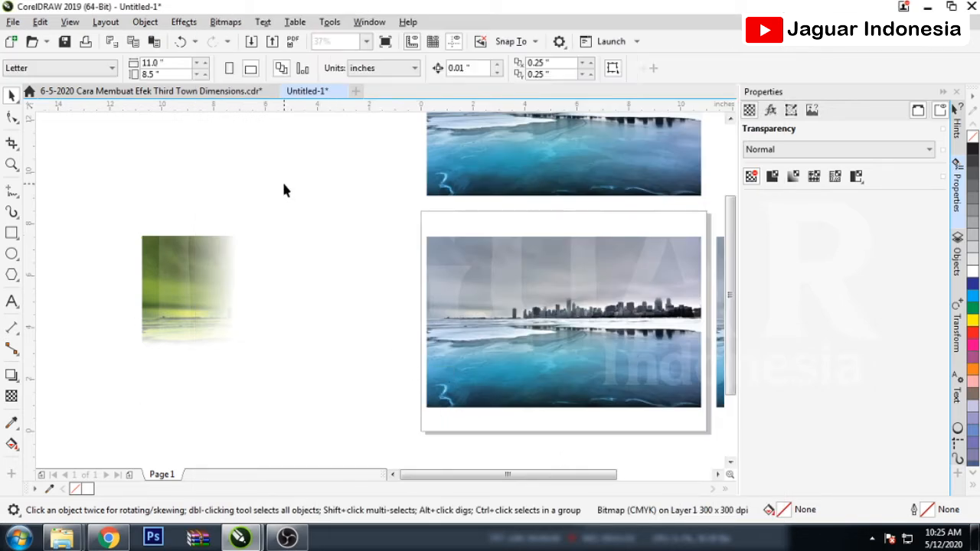
Convert the skyline copy to the right of the page to a 300 dpi CMYK Color (32-bit) bitmap with a transparent background.
scroll(183, 295, "down", 2)
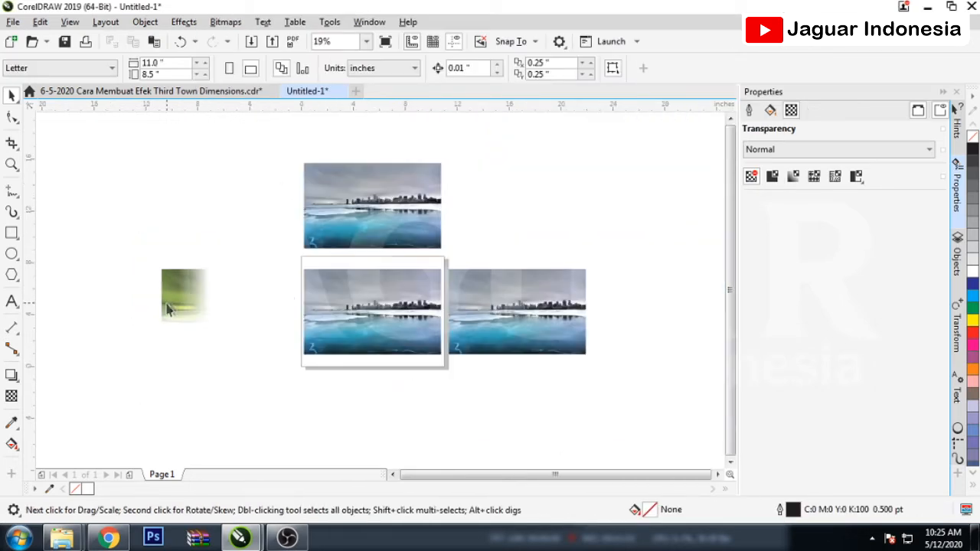
left_click(518, 307)
scroll(466, 319, "up", 2)
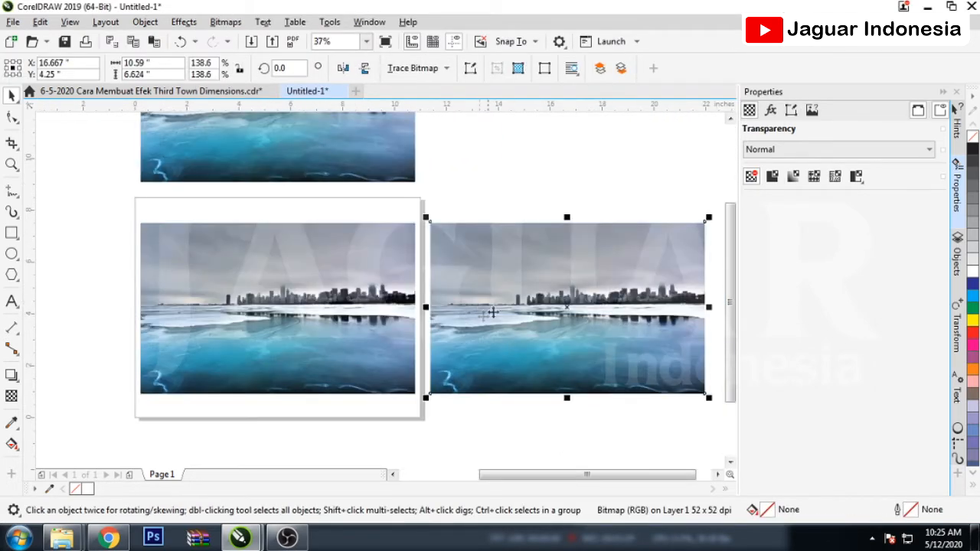
scroll(397, 331, "down", 2)
scroll(475, 332, "up", 2)
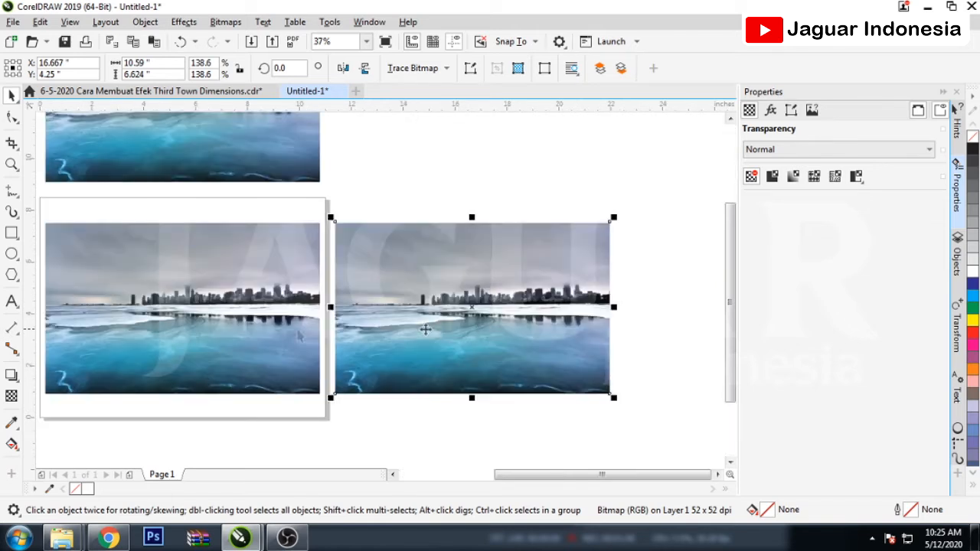
left_click(225, 21)
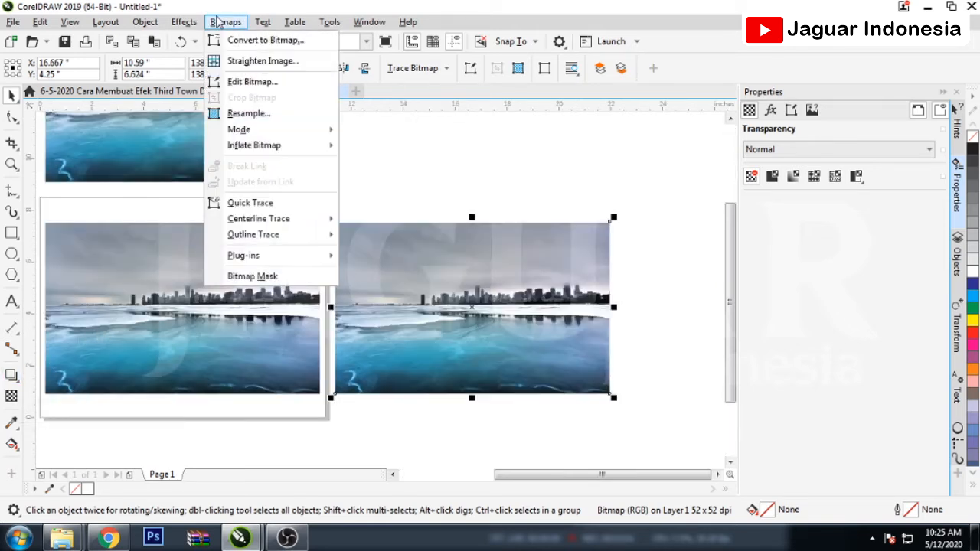
left_click(257, 40)
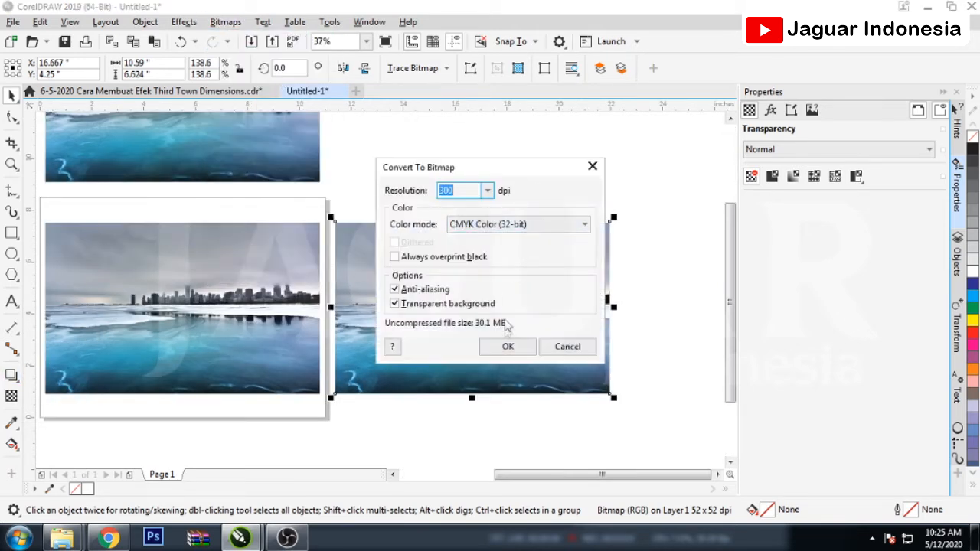
left_click(508, 346)
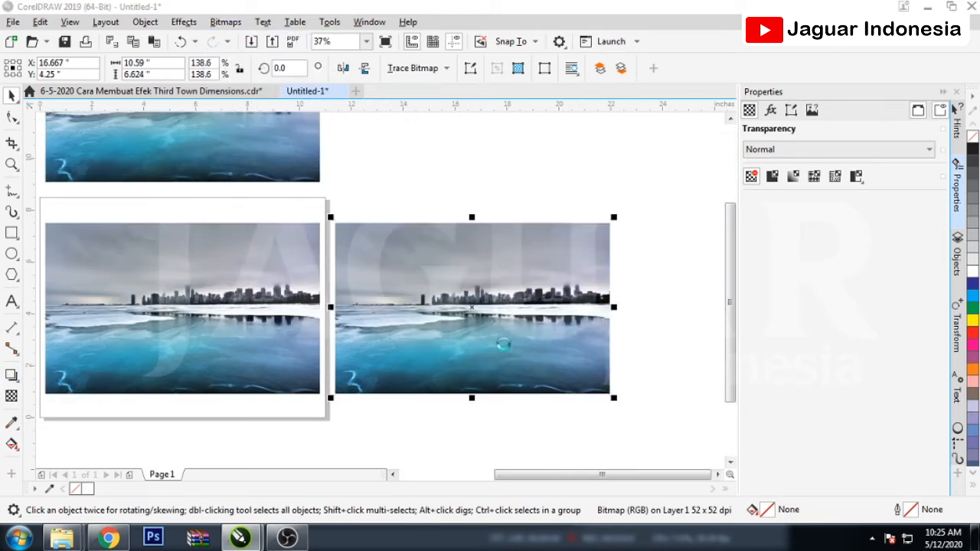
Apply a horizontal fountain transparency at 178.9° to the right copy, fading it out leftward so that only its right part stays opaque.
left_click(11, 396)
left_click_drag(512, 277, 540, 276)
left_click(451, 279)
left_click_drag(452, 280, 553, 279)
left_click(540, 278)
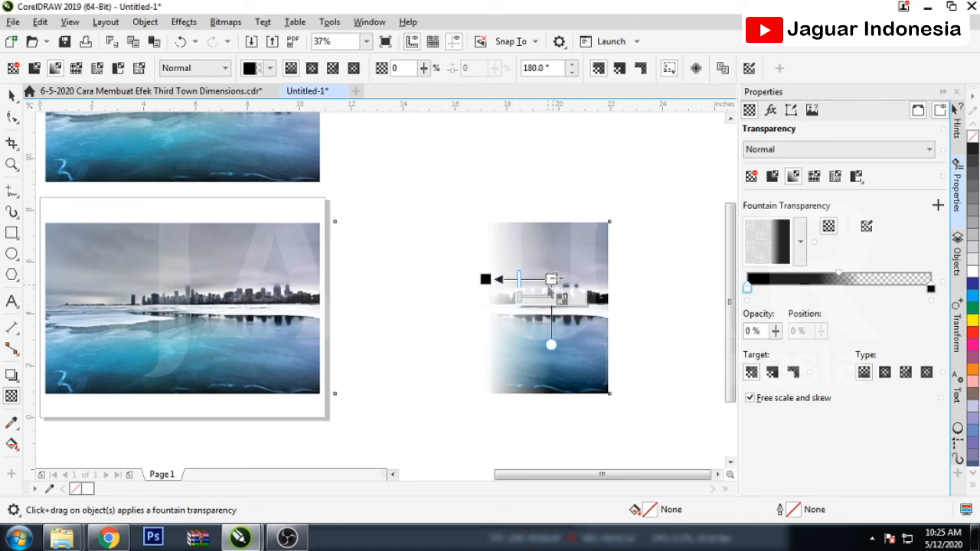
left_click_drag(486, 279, 488, 280)
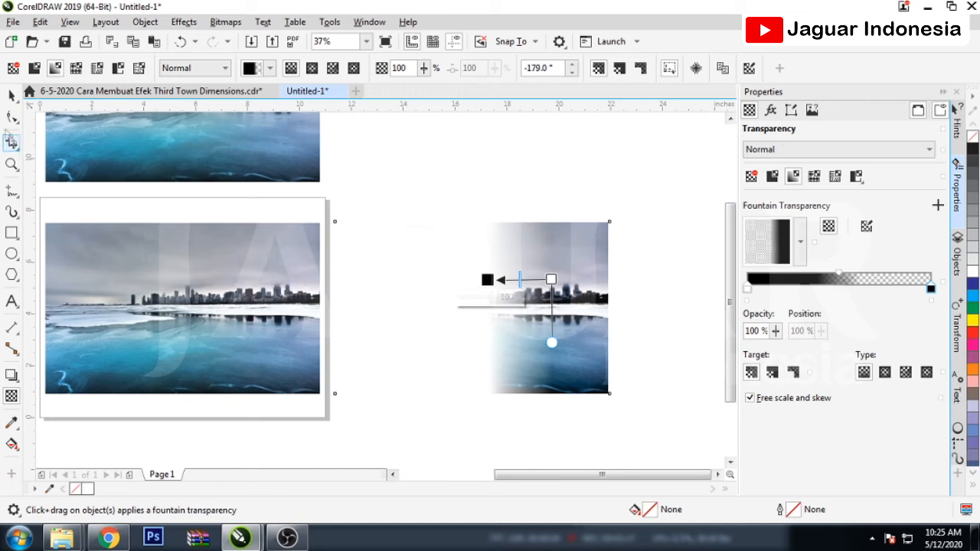
left_click_drag(487, 279, 555, 279)
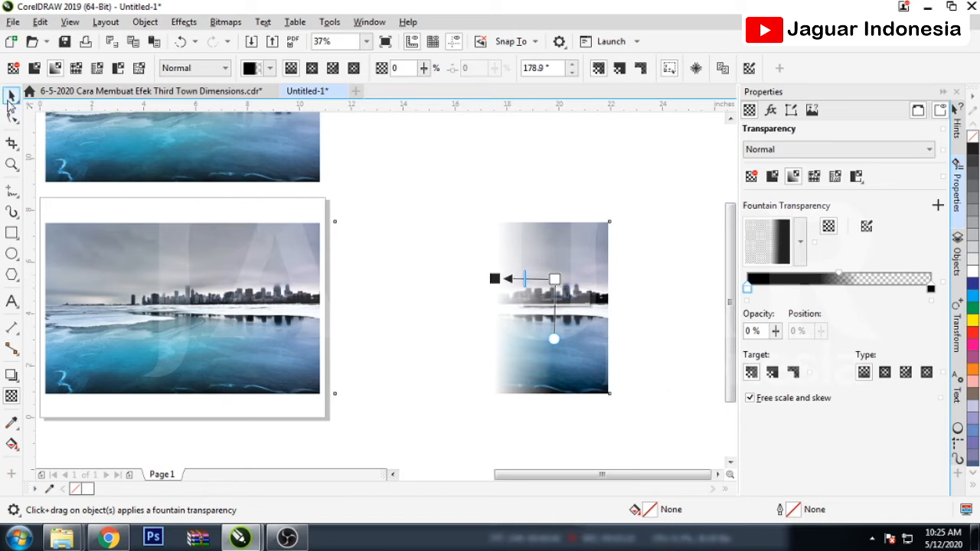
Convert the horizontally faded right copy to a 300 dpi CMYK Color (32-bit) bitmap with a transparent background.
left_click(11, 95)
left_click(656, 257)
left_click(550, 312)
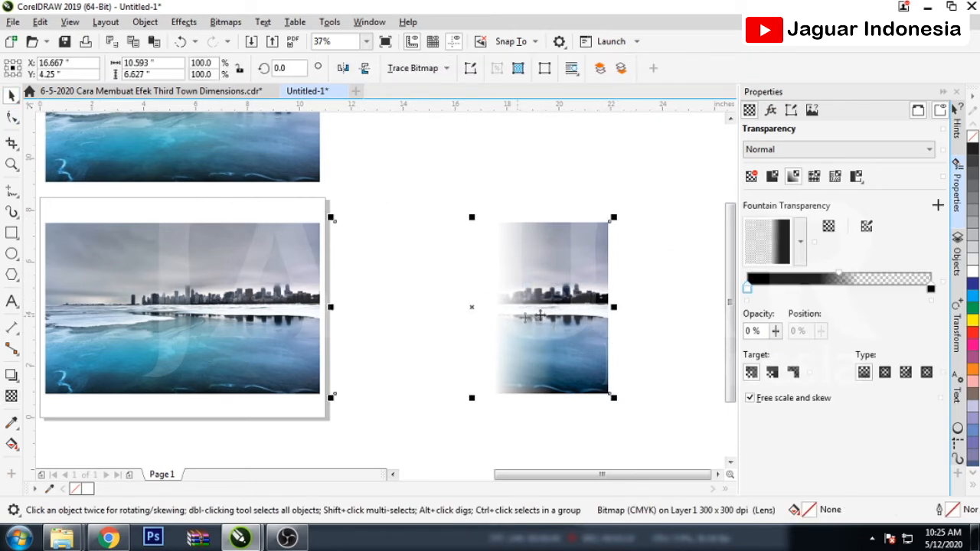
left_click(226, 22)
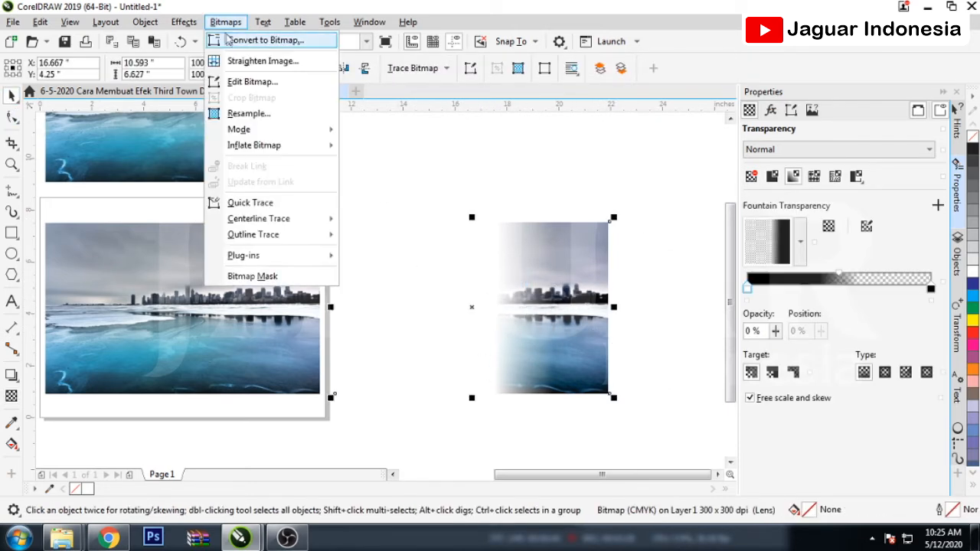
left_click(232, 45)
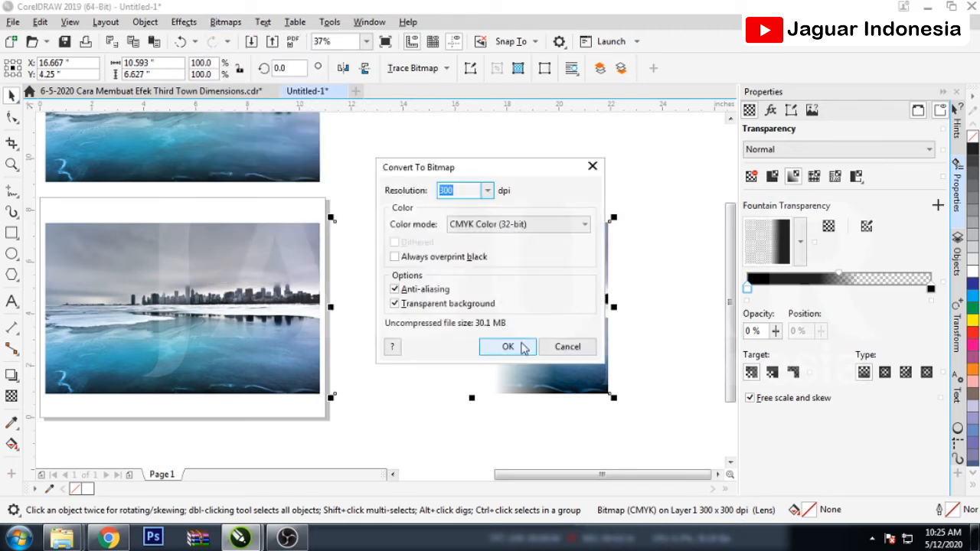
left_click(509, 347)
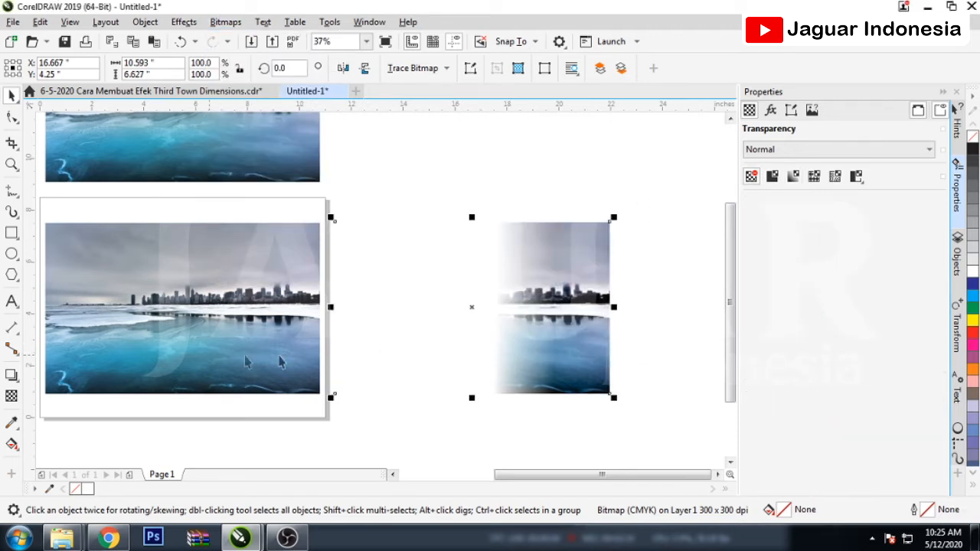
Apply a vertical fountain transparency at -90° to the right copy, fading it out downward from the skyline to just below the ice.
left_click(11, 396)
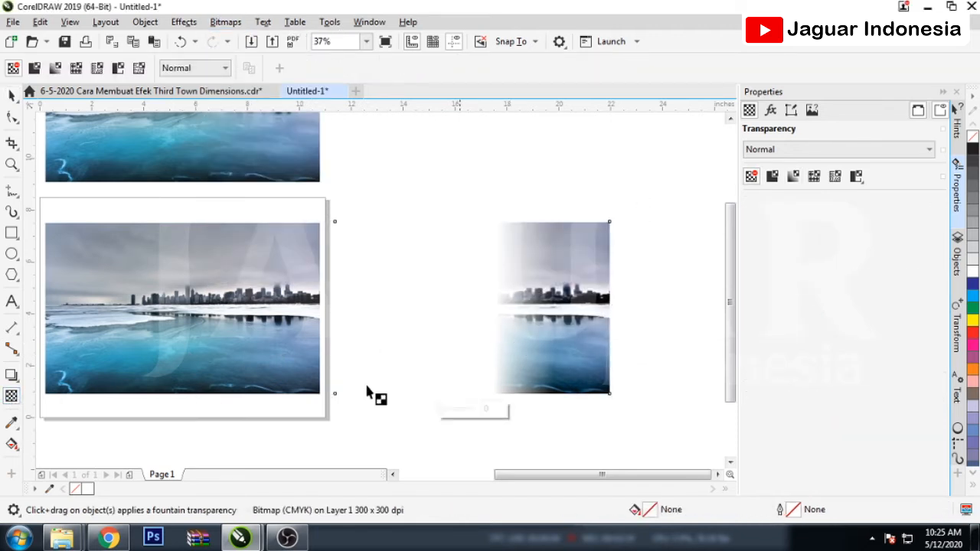
left_click_drag(537, 299, 535, 355)
scroll(537, 334, "up", 2)
left_click_drag(535, 293, 536, 254)
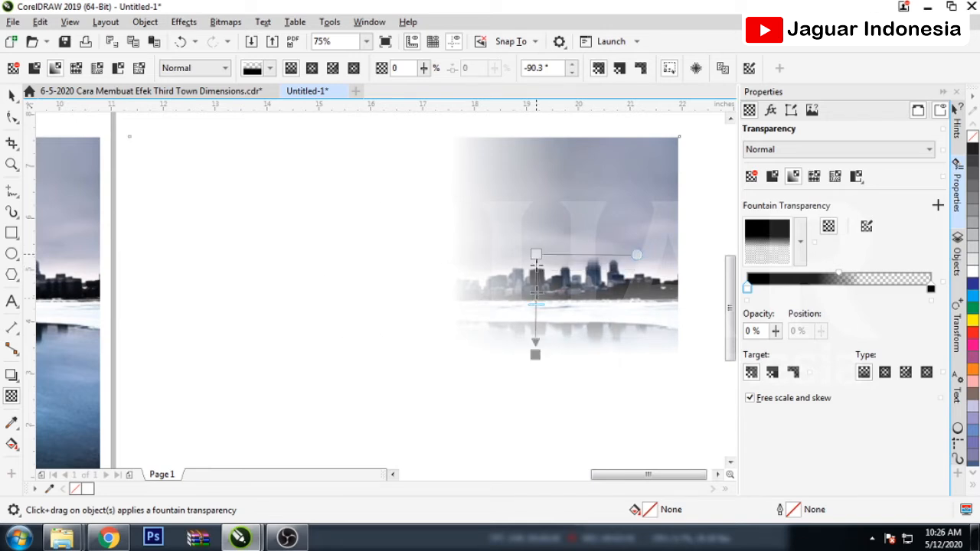
left_click_drag(537, 356, 536, 337)
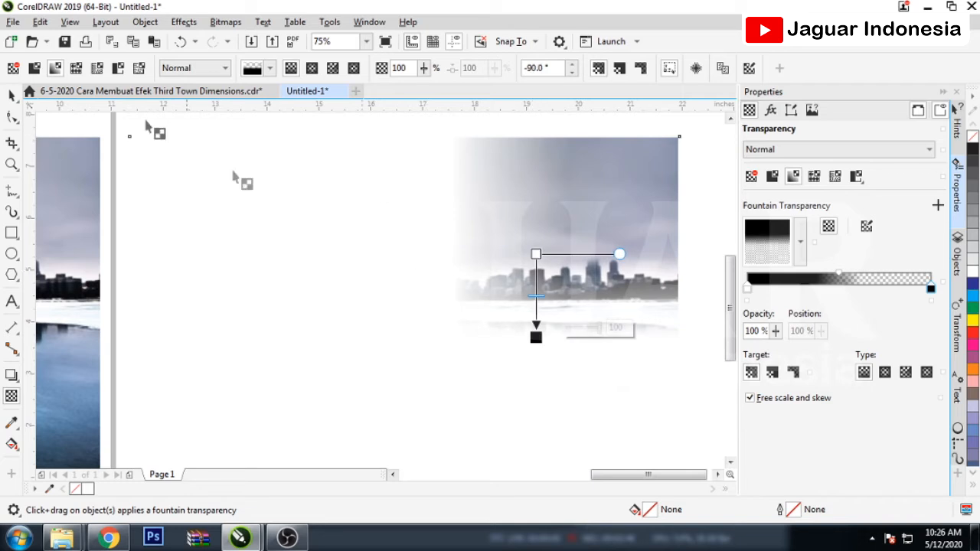
scroll(491, 320, "down", 2)
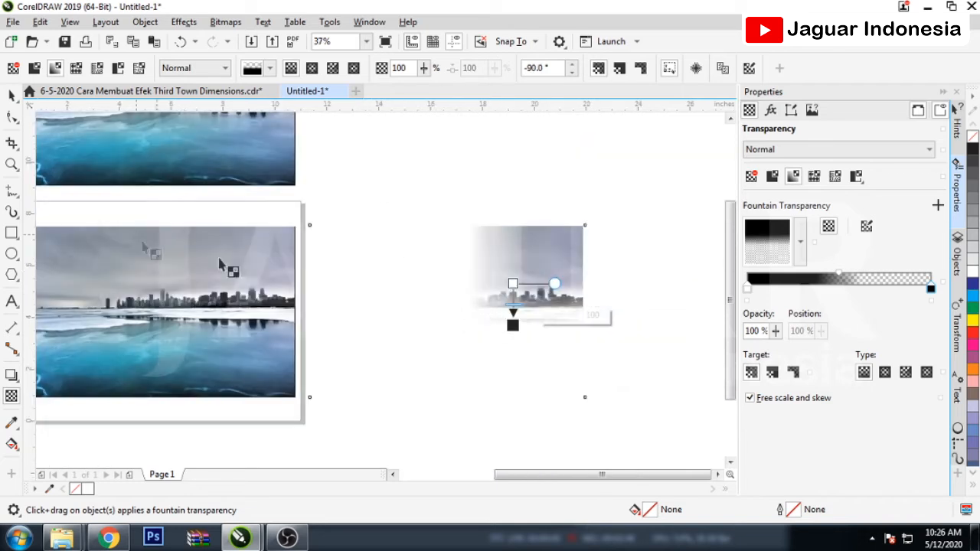
Convert the right copy to a 300 dpi CMYK bitmap again to bake in its vertical fade.
left_click(12, 95)
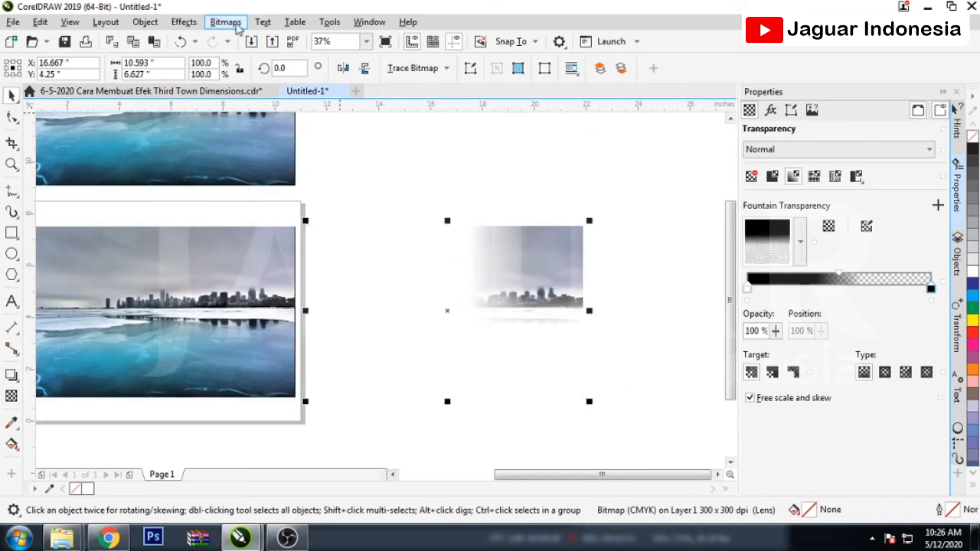
left_click(226, 22)
left_click(265, 38)
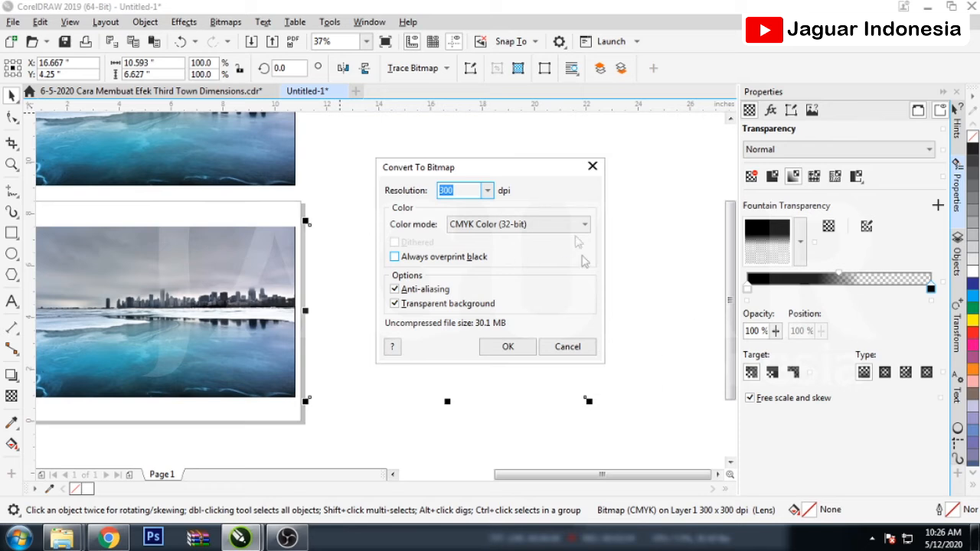
left_click(508, 348)
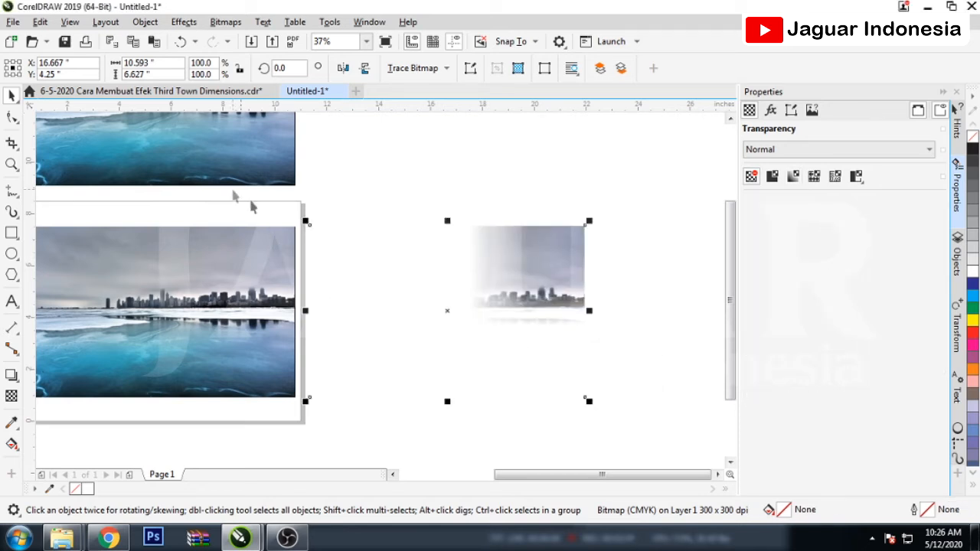
Tint the faded right copy orange-yellow in the Image Adjustment Lab with Temperature 2,344 and Tint 43, and deselect it.
left_click(184, 27)
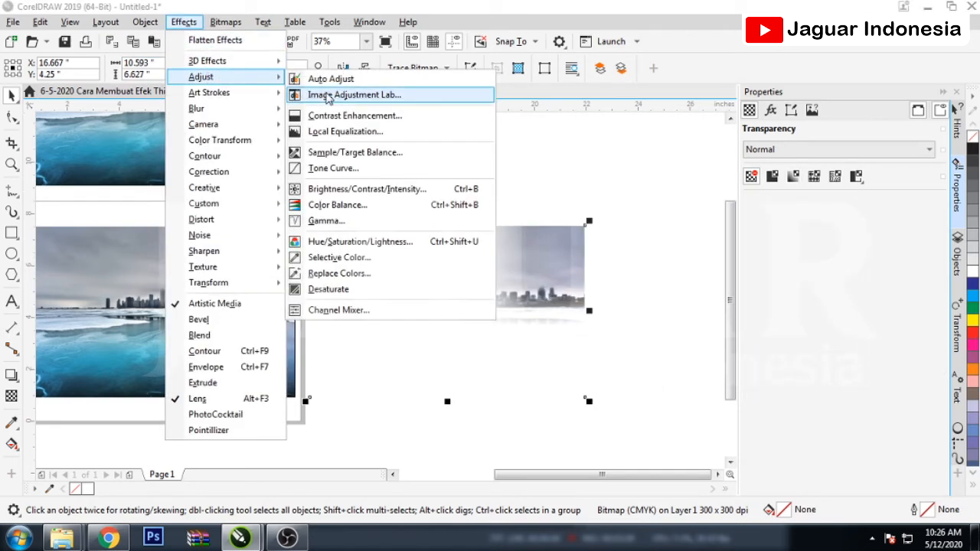
left_click(328, 95)
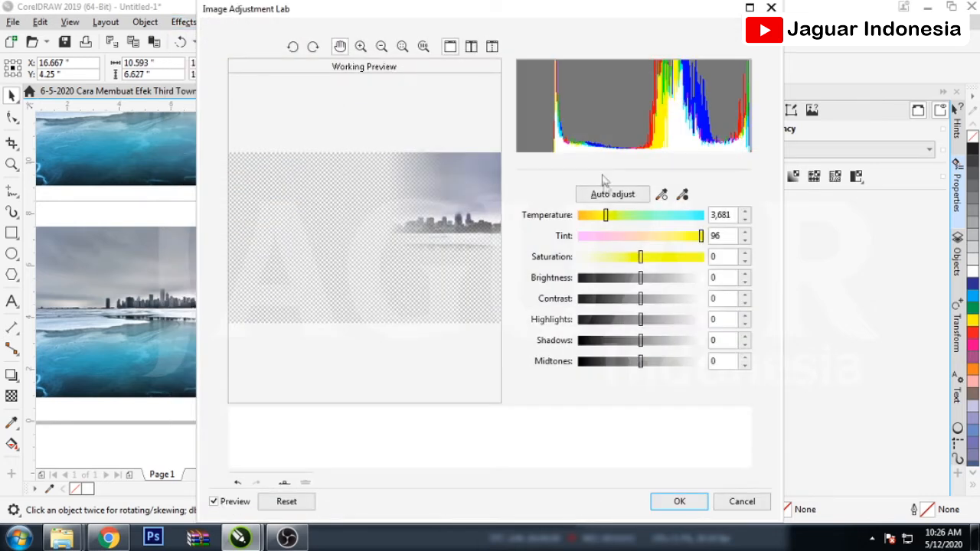
left_click(585, 217)
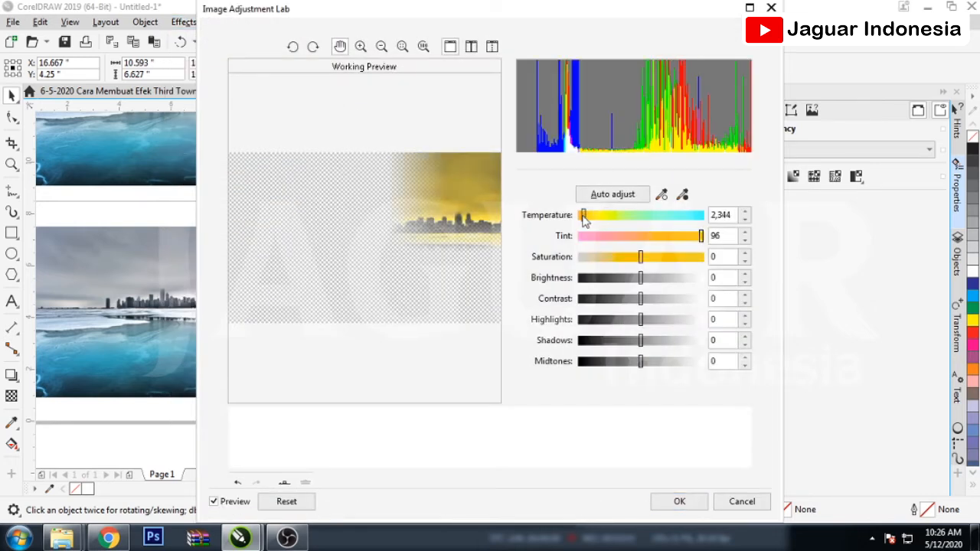
left_click(682, 238)
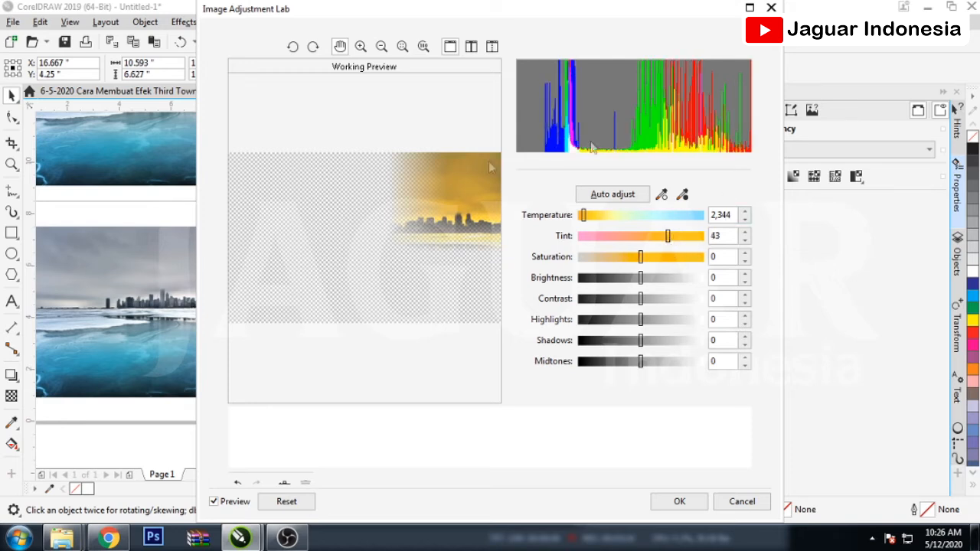
left_click(680, 502)
left_click(608, 399)
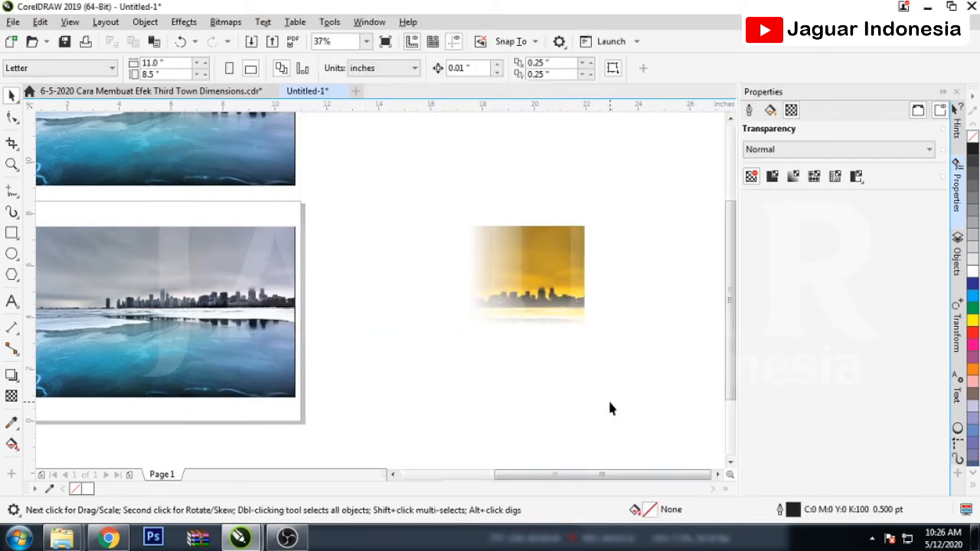
Convert the skyline copy above the page to a 300 dpi CMYK Color (32-bit) bitmap with a transparent background.
scroll(608, 398, "down", 2)
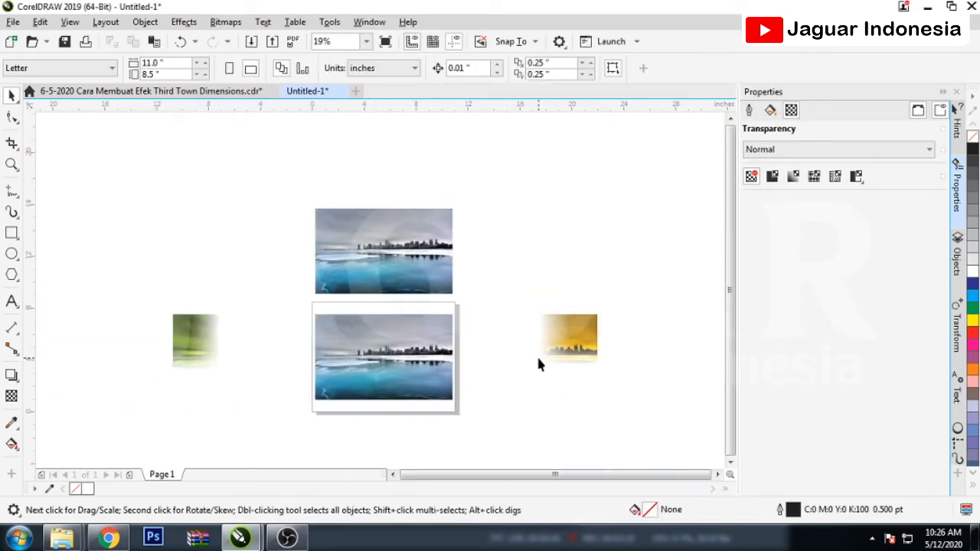
left_click(371, 264)
scroll(375, 264, "up", 2)
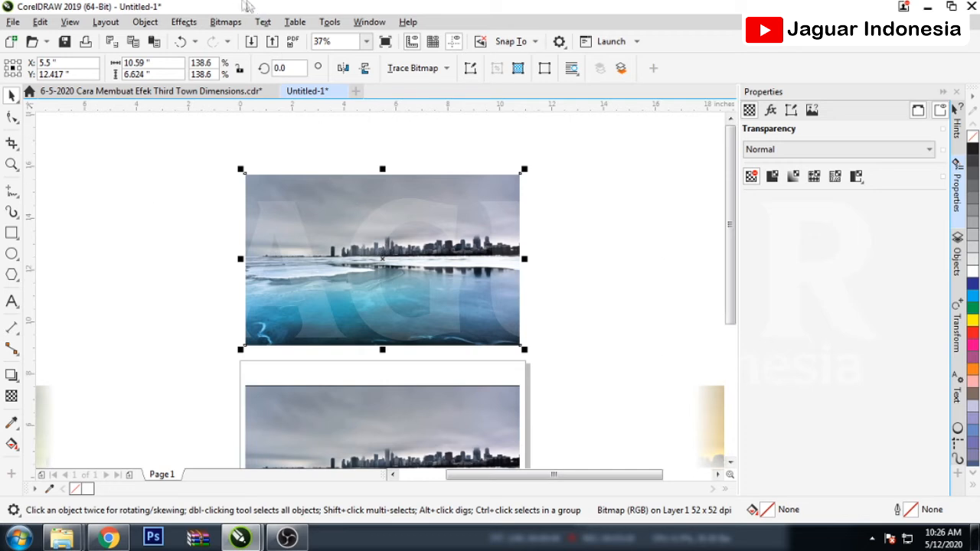
left_click(225, 21)
left_click(243, 42)
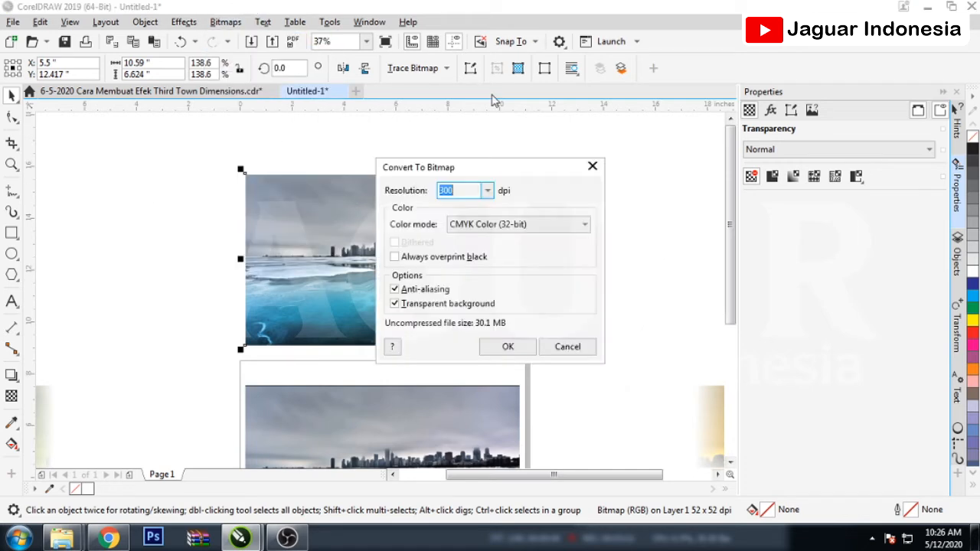
left_click(508, 347)
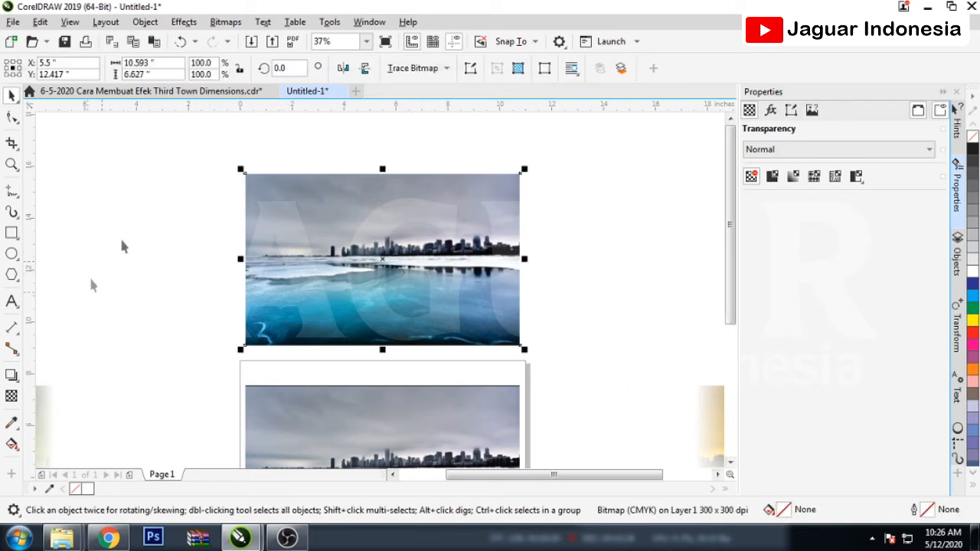
Apply a vertical fountain transparency at -89.2° to the upper copy, fading it out downward from the skyline to just below the ice.
left_click(12, 397)
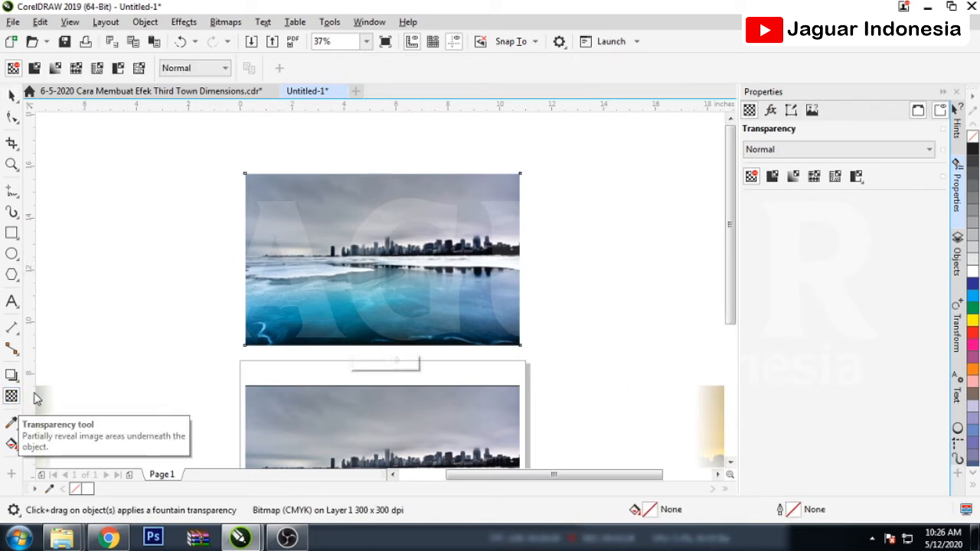
left_click_drag(377, 262, 378, 297)
scroll(377, 257, "up", 1)
left_click_drag(375, 251, 376, 245)
left_click_drag(376, 340, 372, 305)
left_click_drag(376, 245, 374, 223)
left_click(374, 302)
left_click_drag(374, 302, 373, 277)
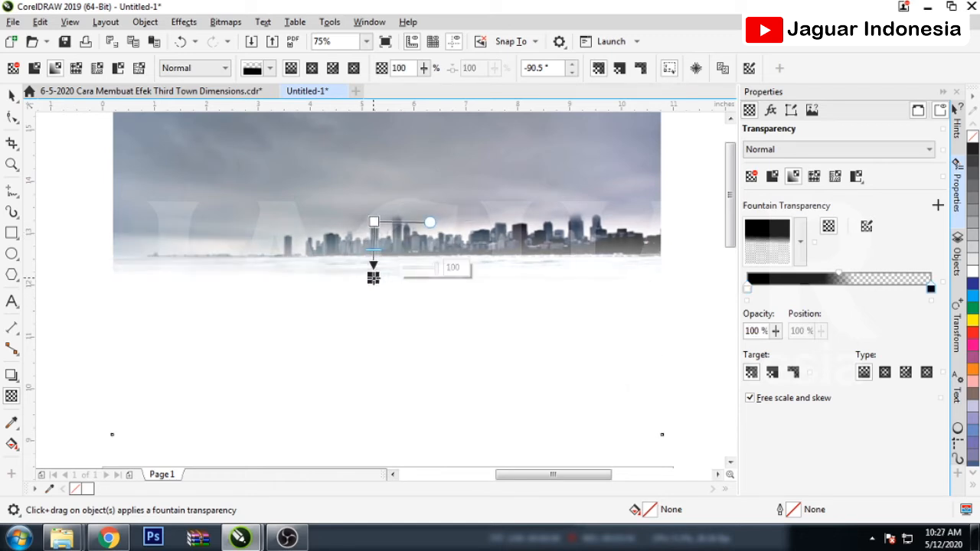
scroll(373, 294, "down", 2)
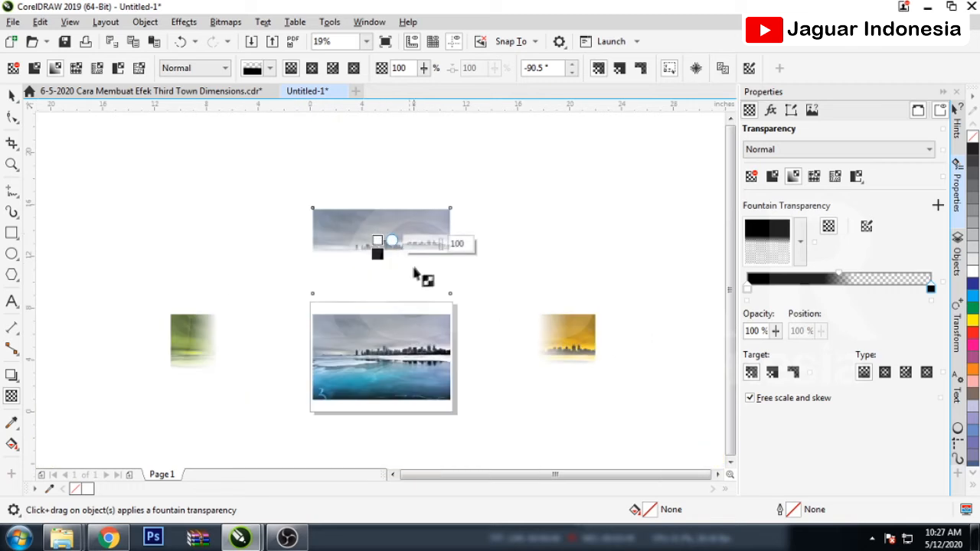
scroll(368, 260, "up", 2)
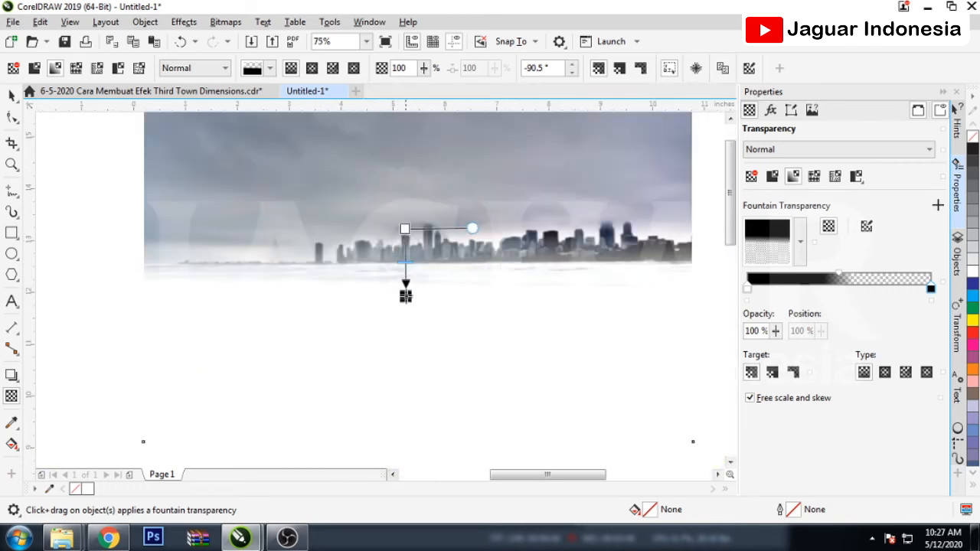
mouse_move(406, 302)
left_mouse_down()
mouse_move(405, 281)
mouse_move(407, 292)
left_mouse_up()
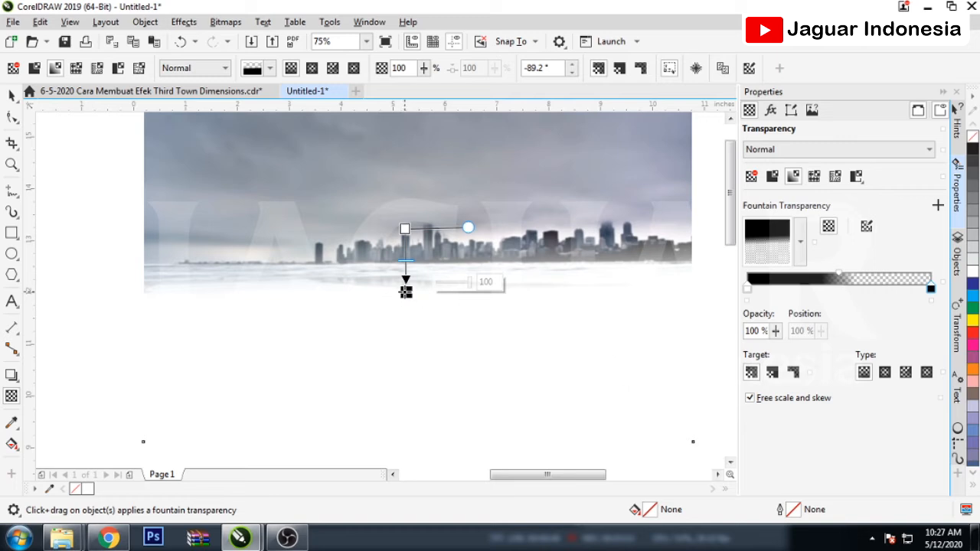
scroll(256, 262, "down", 1)
key("space")
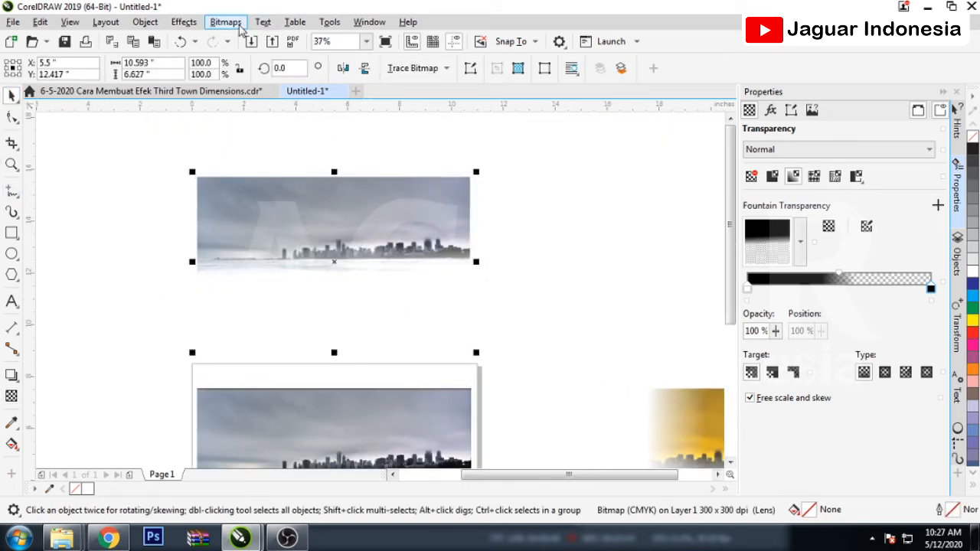
Convert the faded upper copy to a 300 dpi CMYK Color (32-bit) bitmap with a transparent background.
left_click(240, 25)
left_click(247, 47)
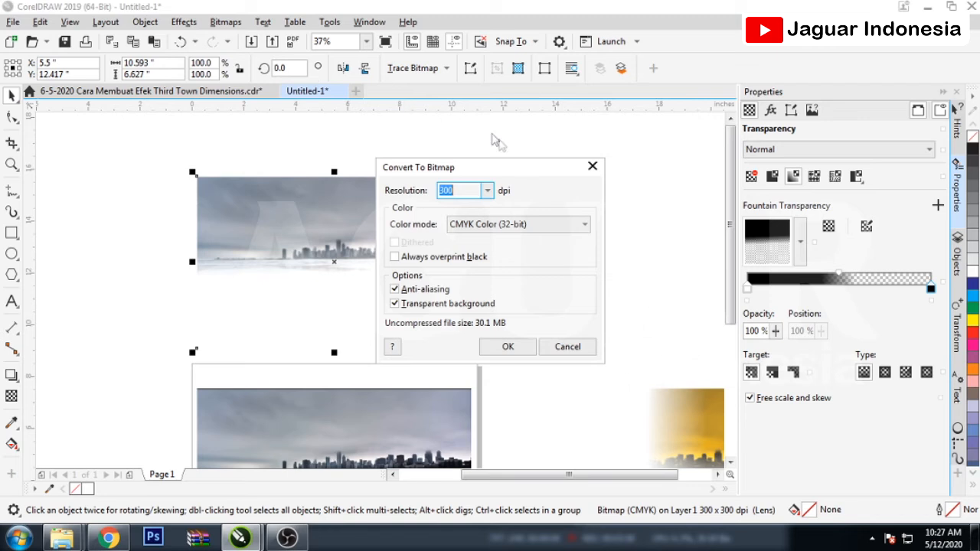
left_click(509, 348)
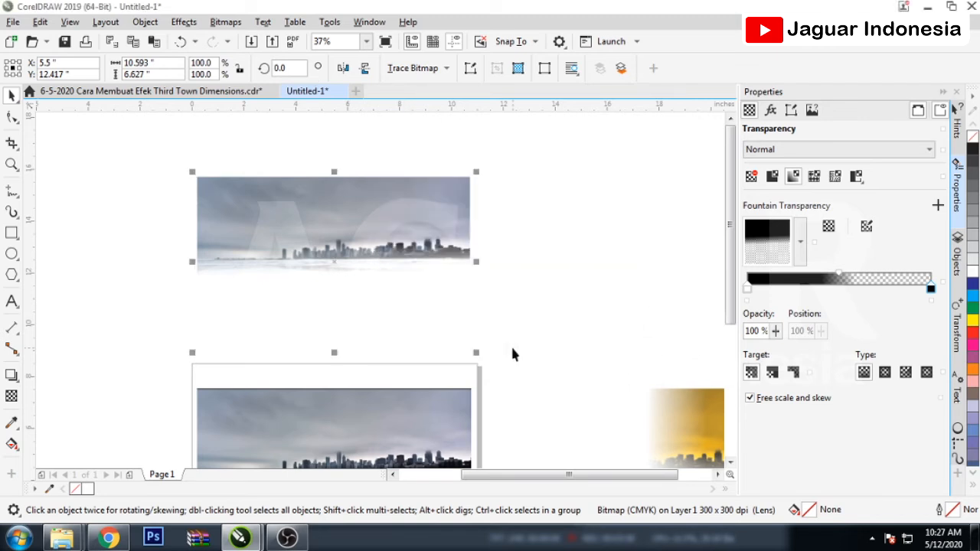
Tint the faded upper copy purple in the Image Adjustment Lab with Temperature 6,267 and Tint -64, and deselect it.
scroll(314, 203, "down", 2)
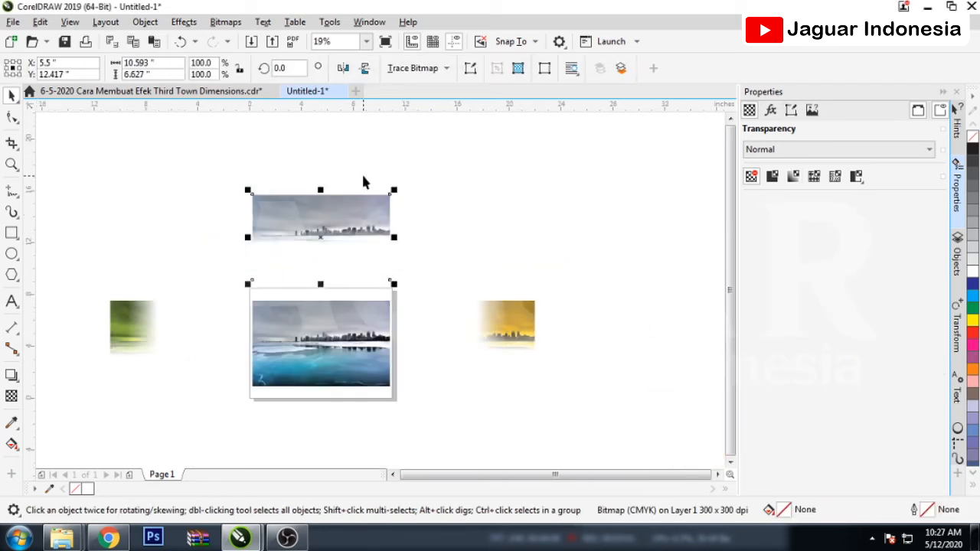
left_click(185, 22)
mouse_move(197, 76)
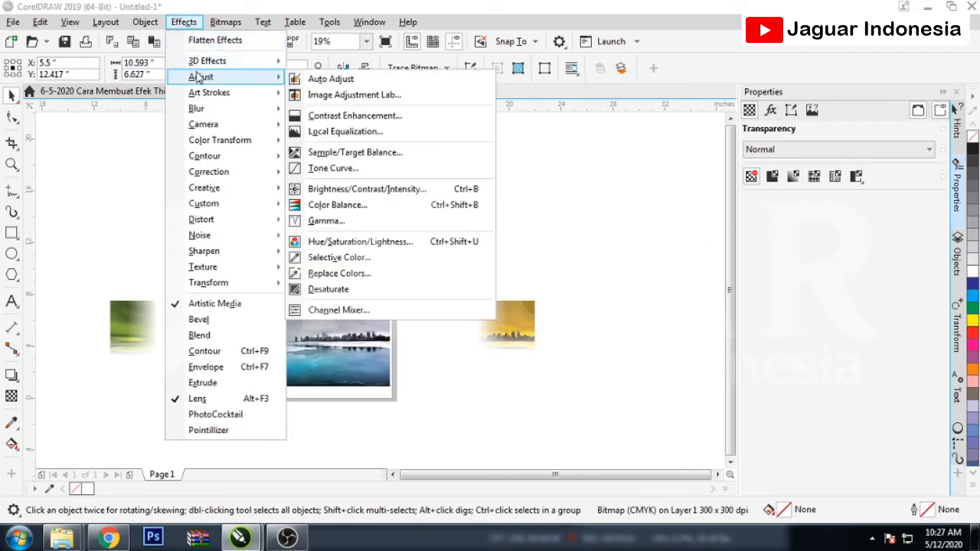
left_click(337, 94)
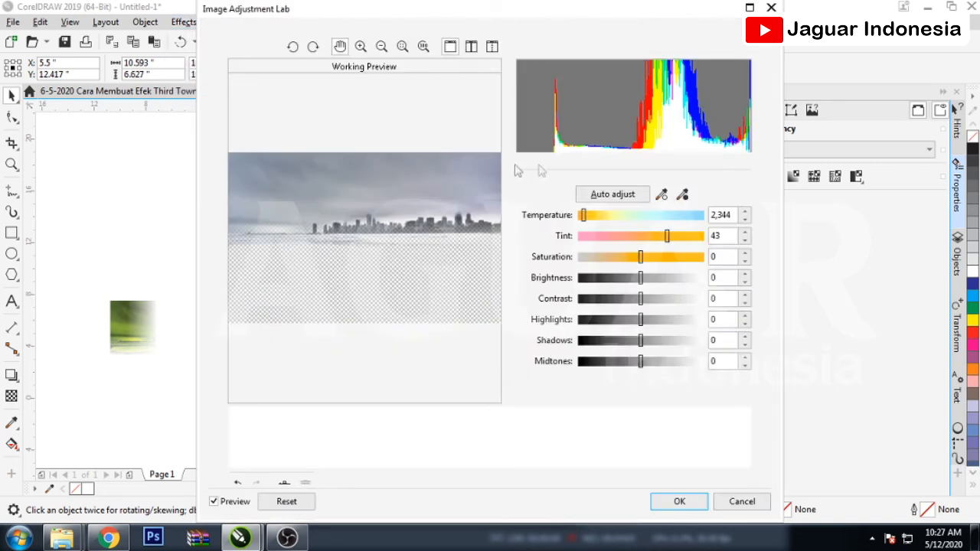
left_click_drag(612, 221, 645, 219)
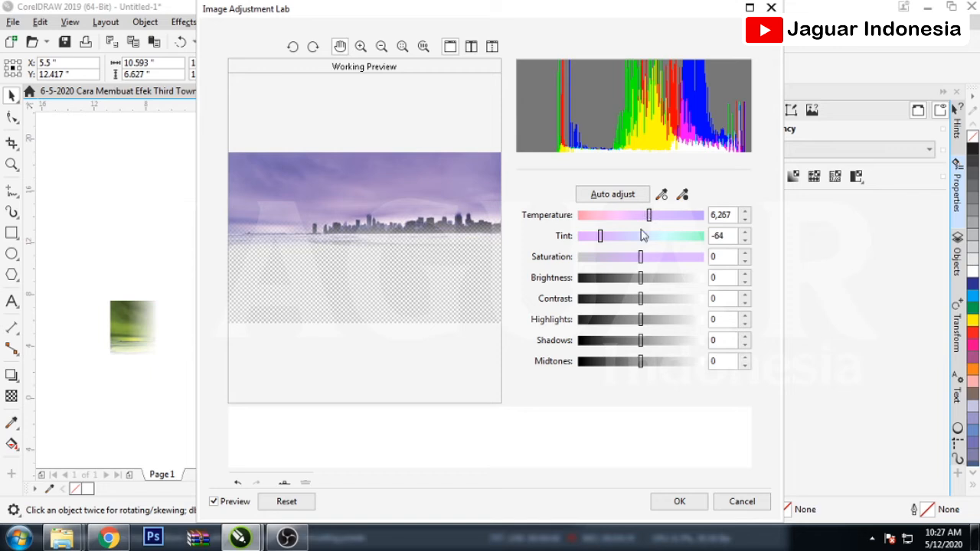
left_click(680, 502)
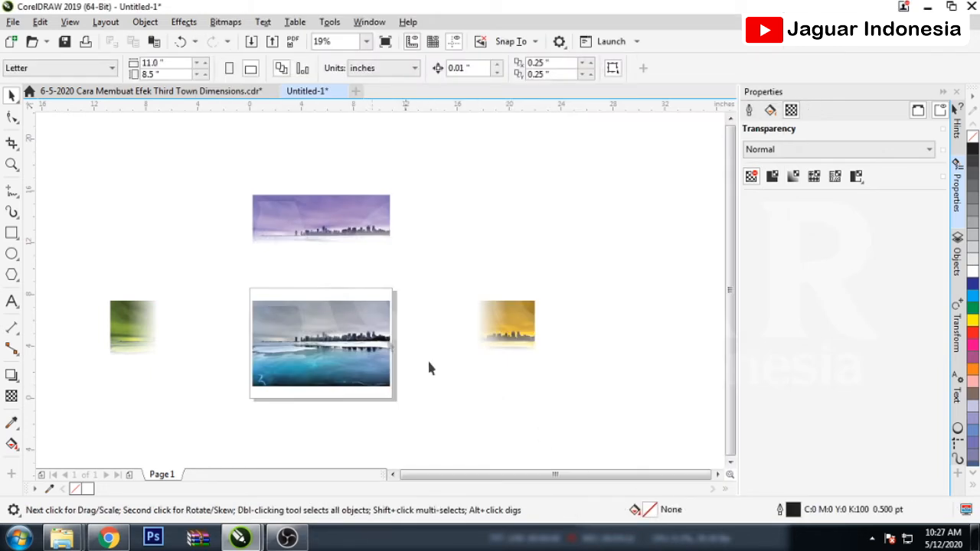
Convert the original photo on the page to a 300 dpi Grayscale (8-bit) bitmap with a transparent background, and deselect it.
left_click(327, 320)
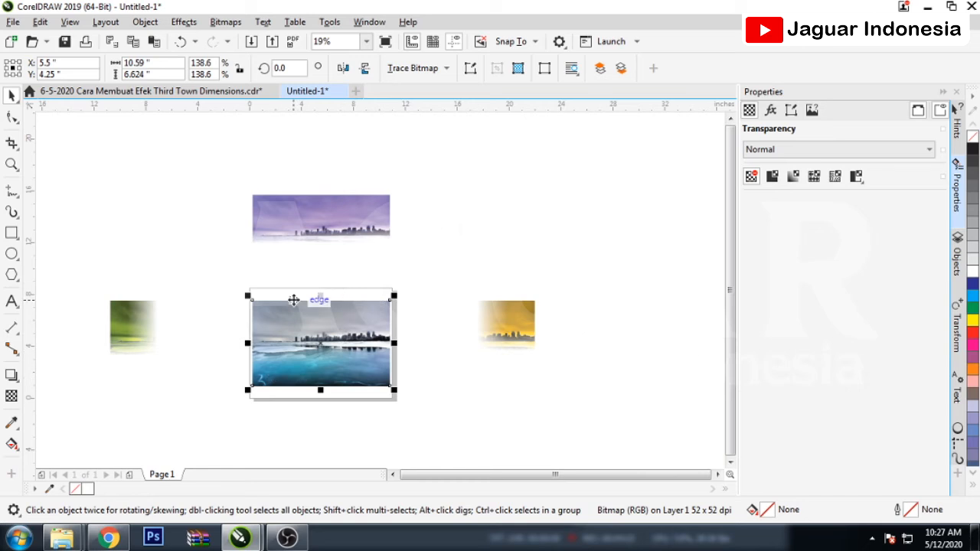
left_click(220, 23)
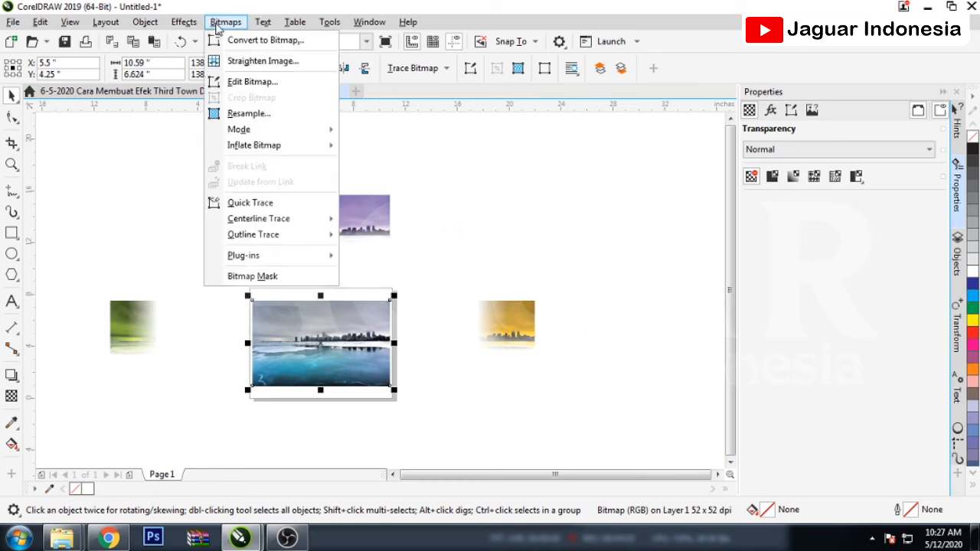
left_click(251, 39)
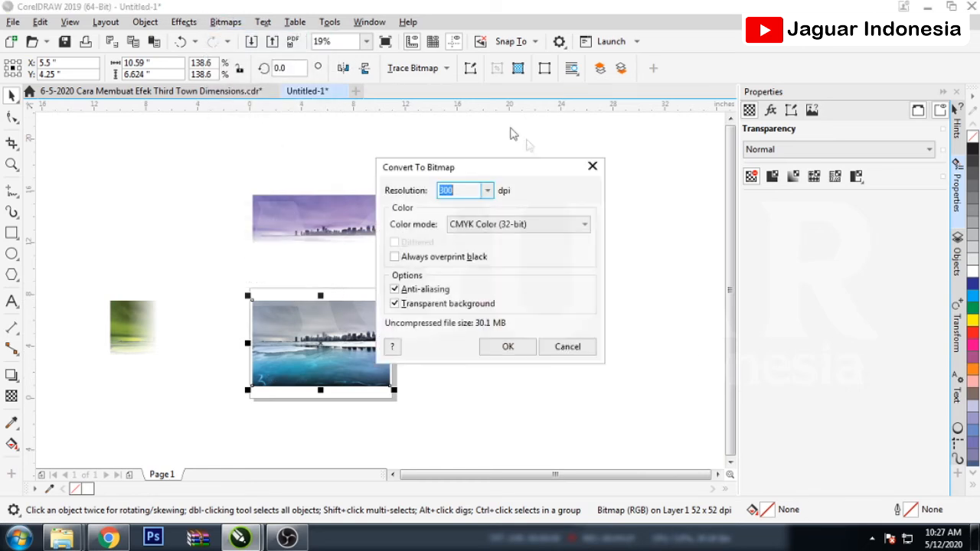
left_click(481, 226)
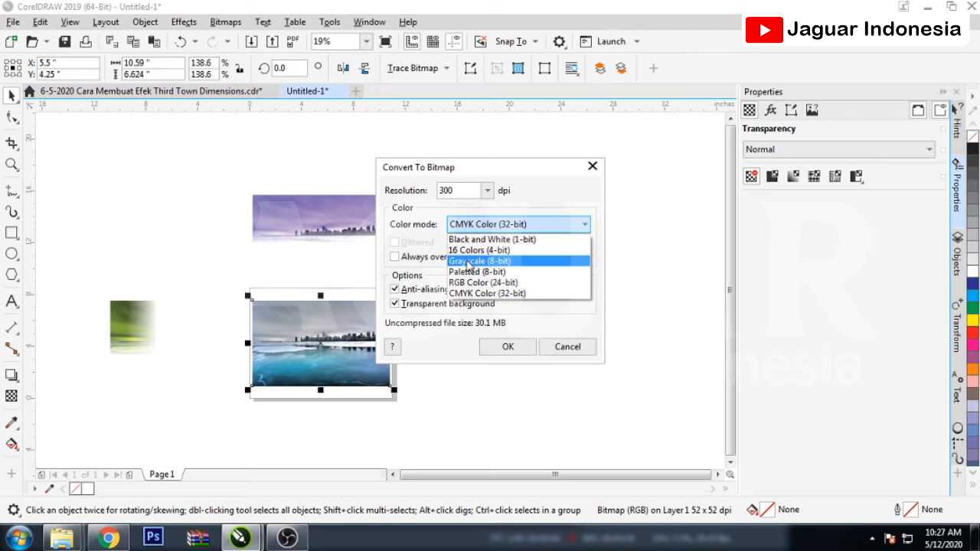
left_click(469, 265)
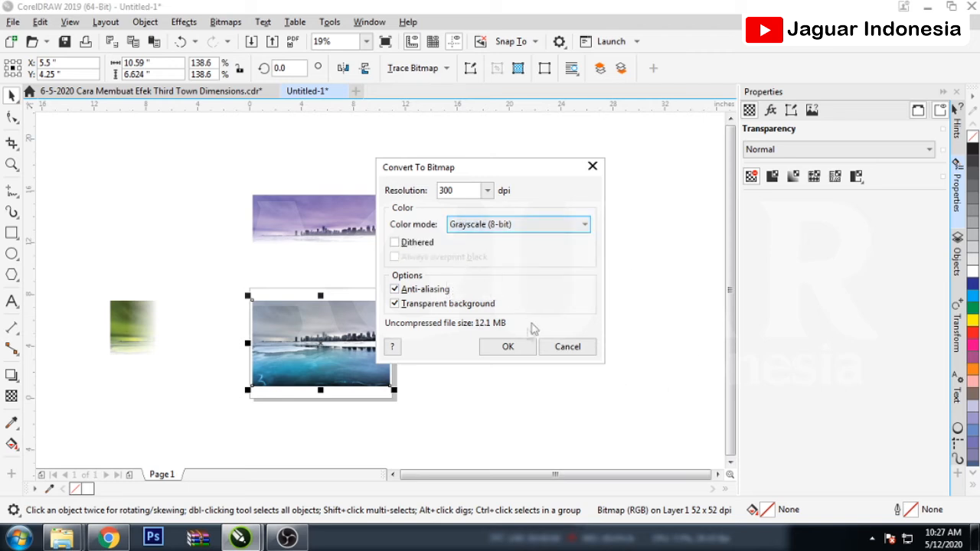
left_click(511, 347)
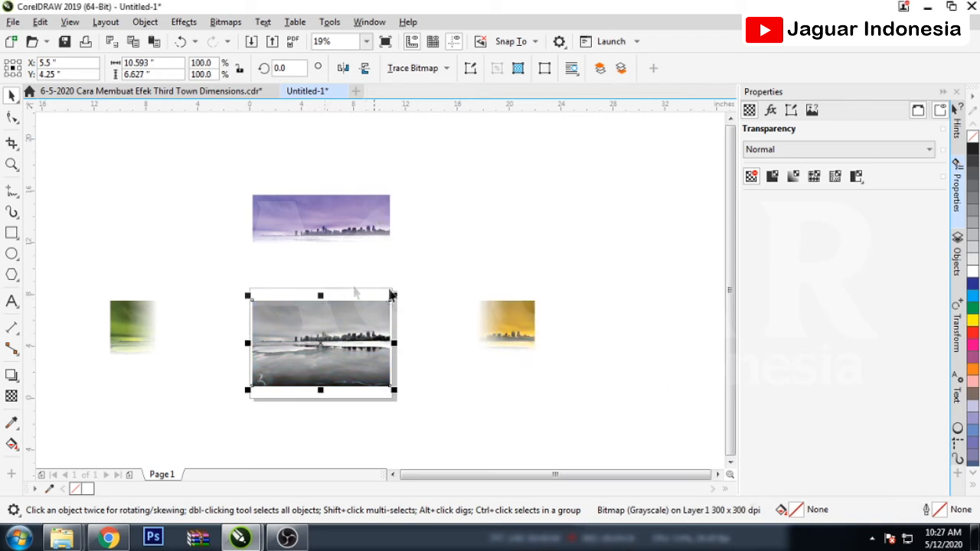
scroll(306, 367, "up", 3)
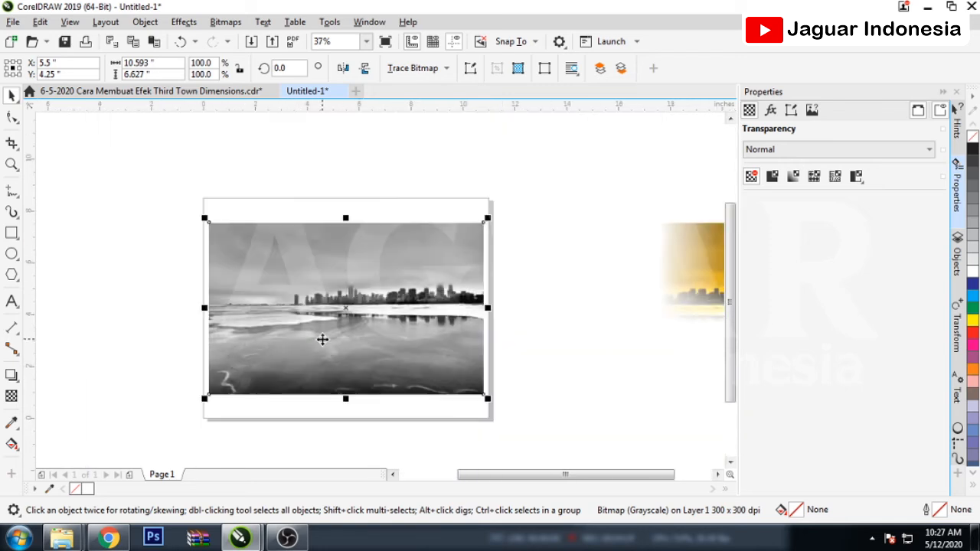
left_click(624, 213)
Center the purple upper copy on the page so it overlays the grayscale photo.
scroll(376, 345, "down", 3)
left_click(385, 201)
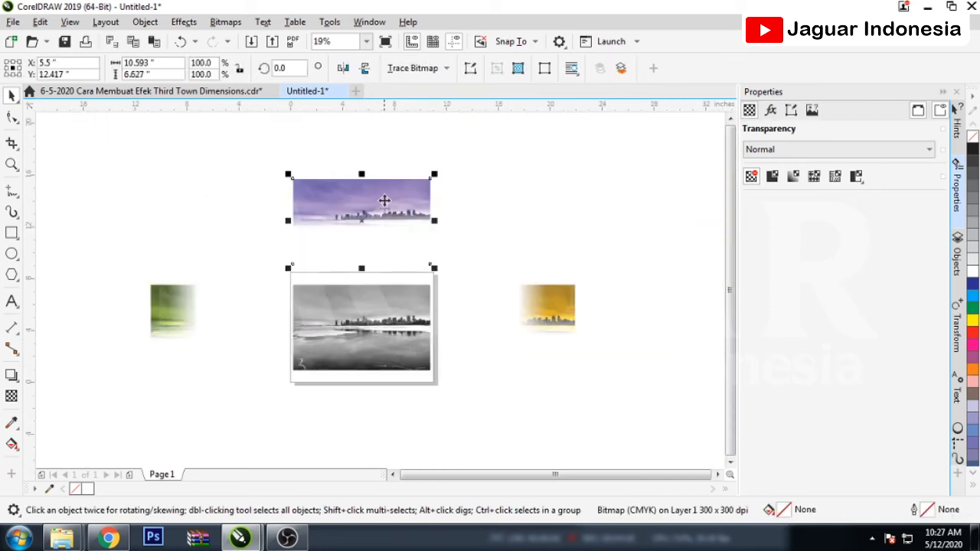
key("p")
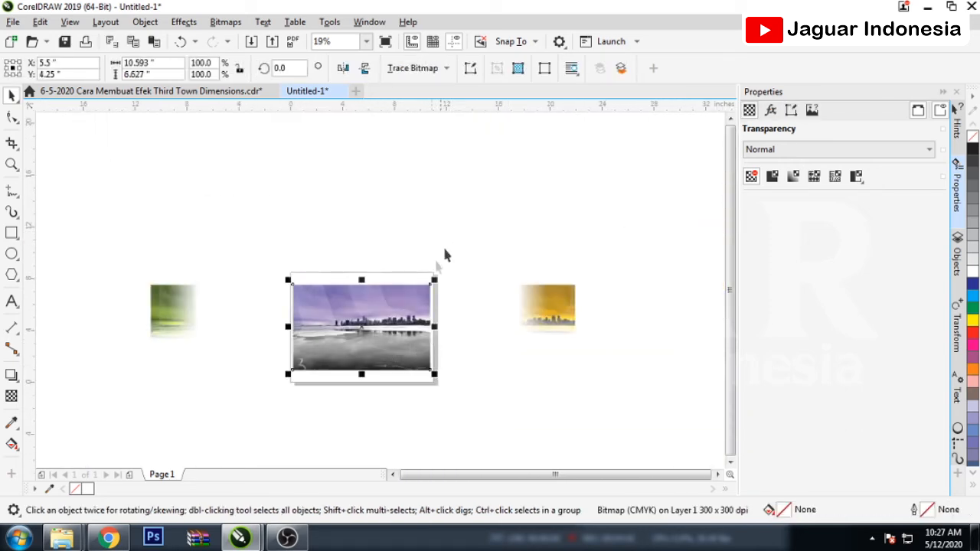
scroll(351, 375, "up", 3)
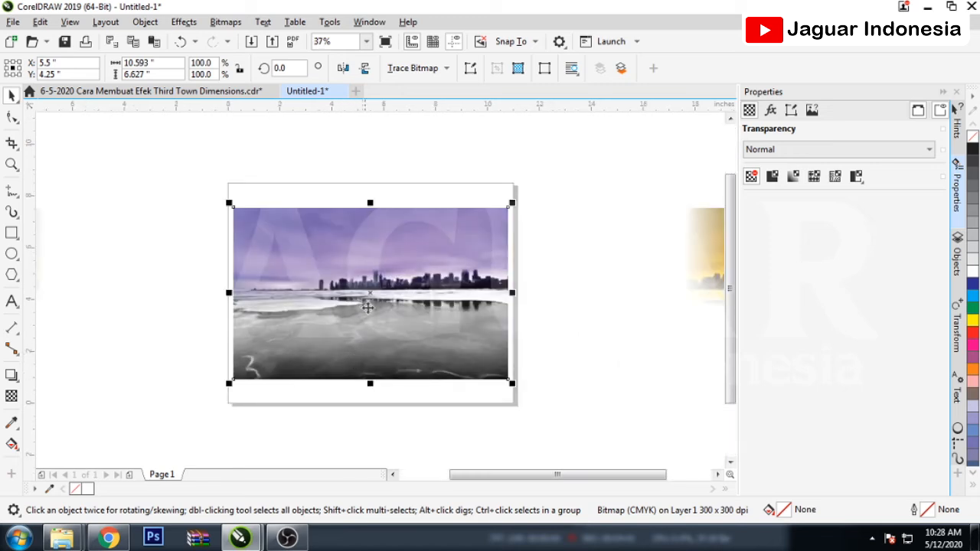
scroll(368, 308, "up", 3)
scroll(368, 307, "down", 3)
Center the orange-yellow copy on the page and bring it to the front of the page.
left_click(528, 277)
left_click(695, 257)
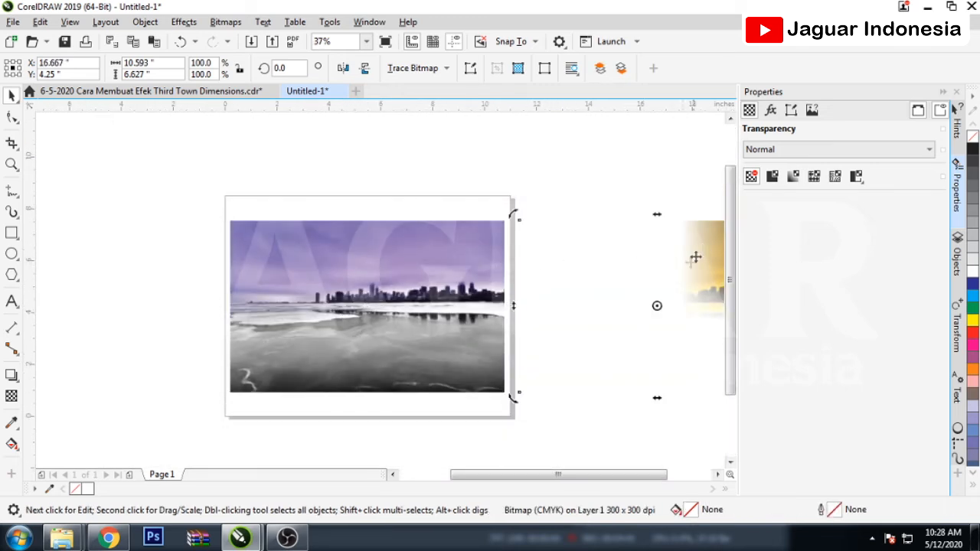
scroll(375, 314, "down", 3)
left_click(534, 301)
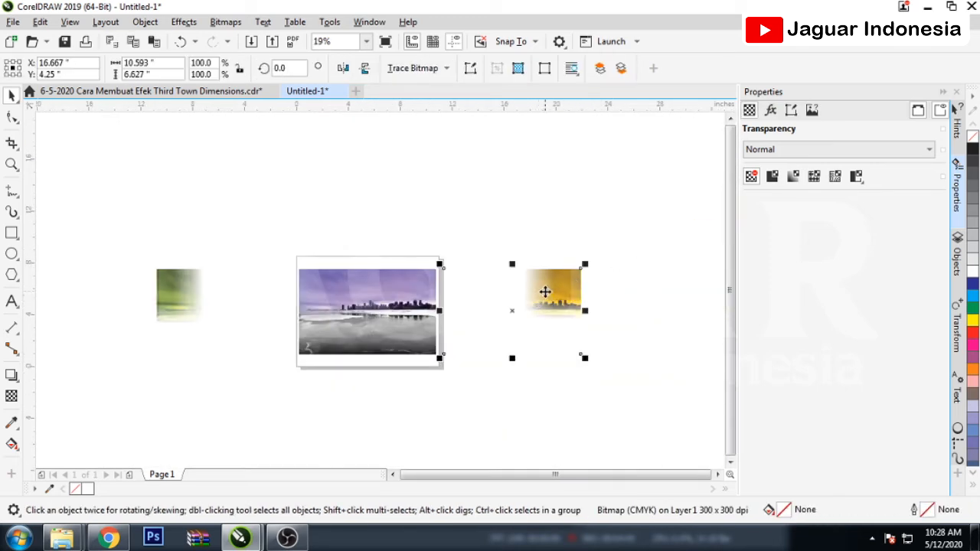
key("p")
scroll(420, 297, "up", 3)
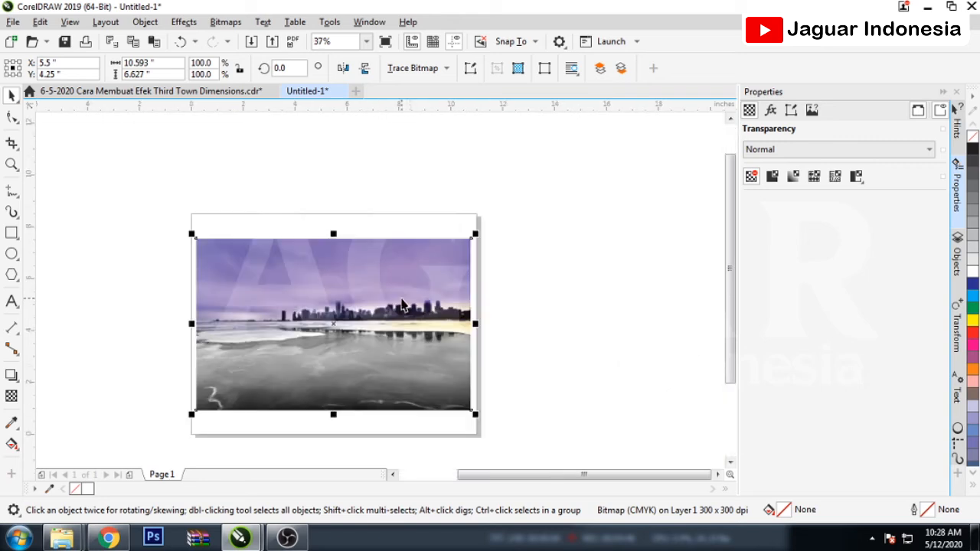
right_click(334, 324)
mouse_move(407, 244)
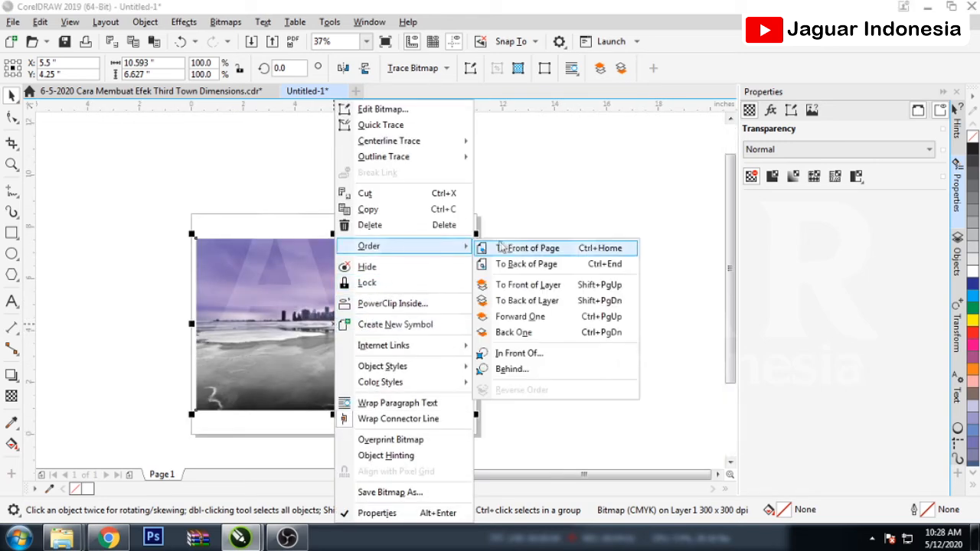
left_click(514, 249)
left_click(482, 274)
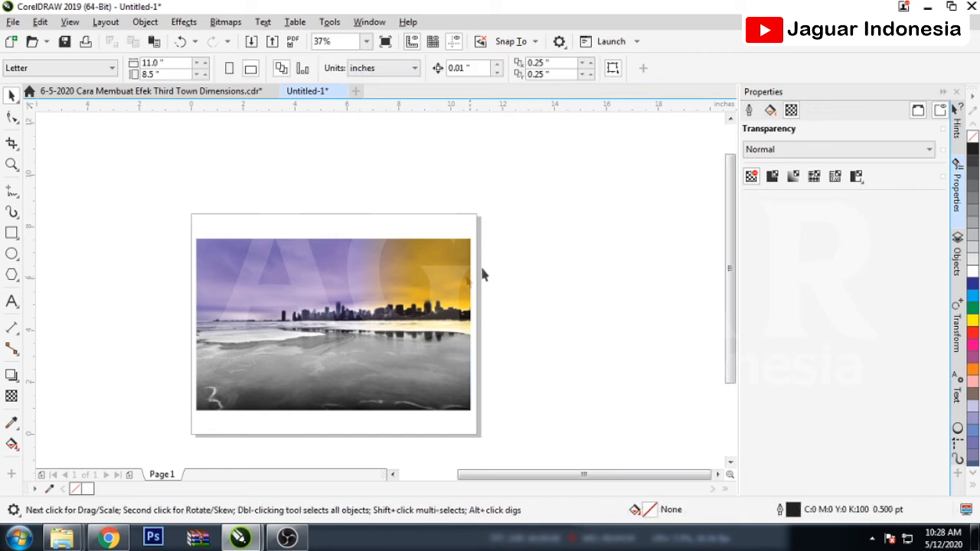
Center the green copy on the page and bring it to the front of the page.
scroll(496, 321, "down", 2)
left_click(251, 309)
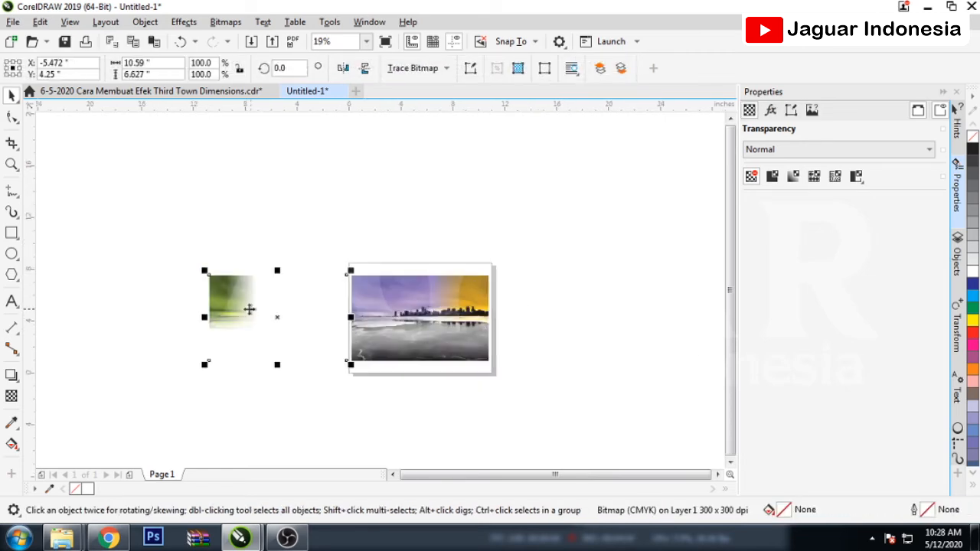
key("p")
scroll(393, 320, "up", 1)
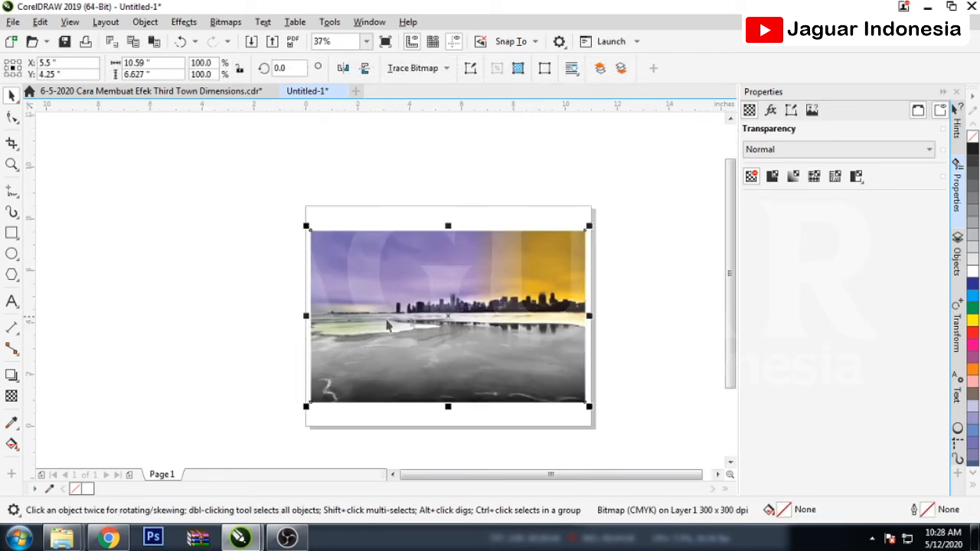
right_click(449, 318)
mouse_move(573, 247)
left_click(626, 245)
left_click(631, 239)
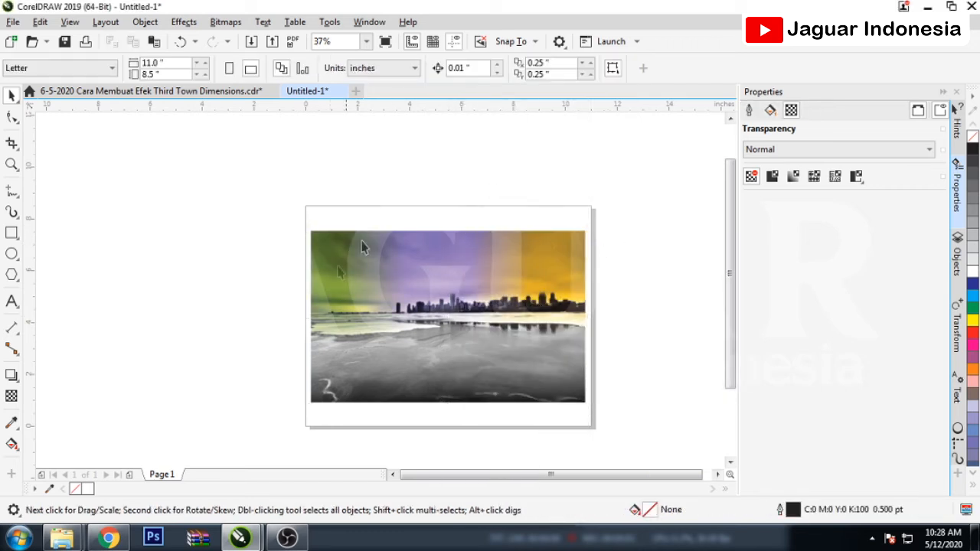
Add the artistic text "Third Town Dimensions" just below the page.
scroll(268, 273, "down", 1)
scroll(352, 306, "up", 1)
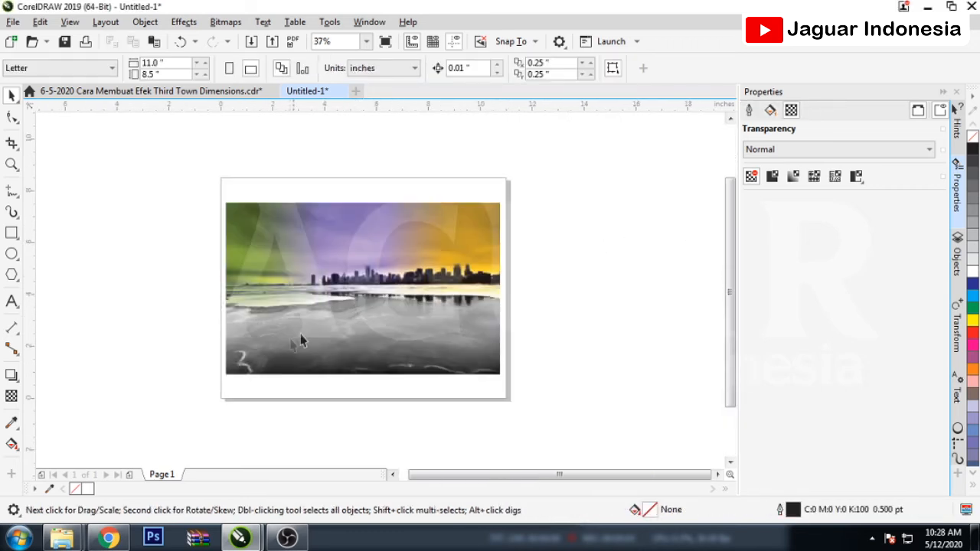
left_click(12, 302)
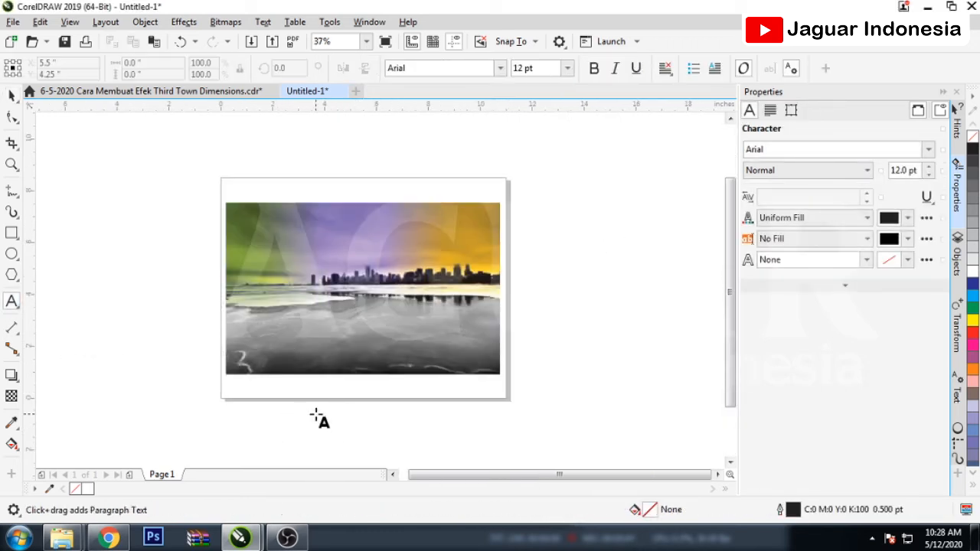
scroll(320, 416, "up", 1)
left_click(281, 413)
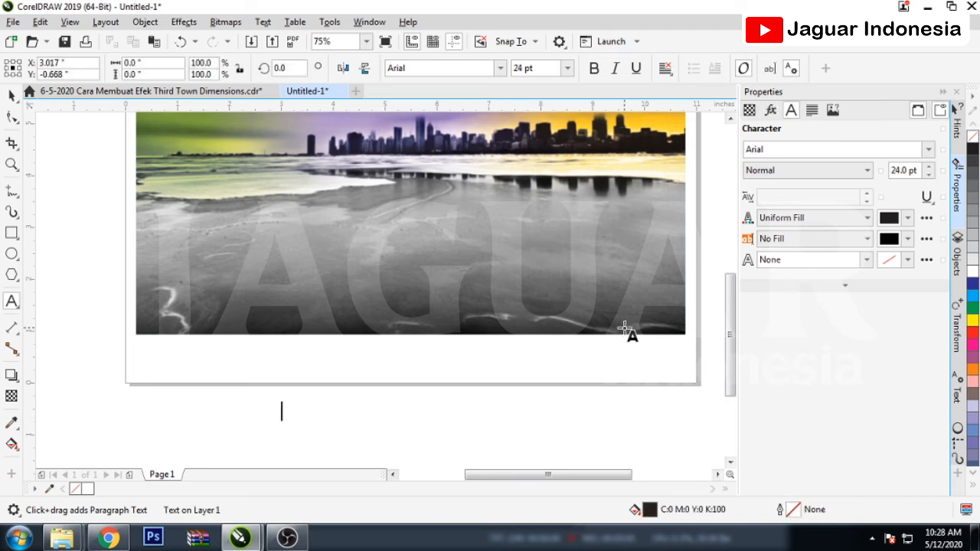
type("Third Town Dimensions")
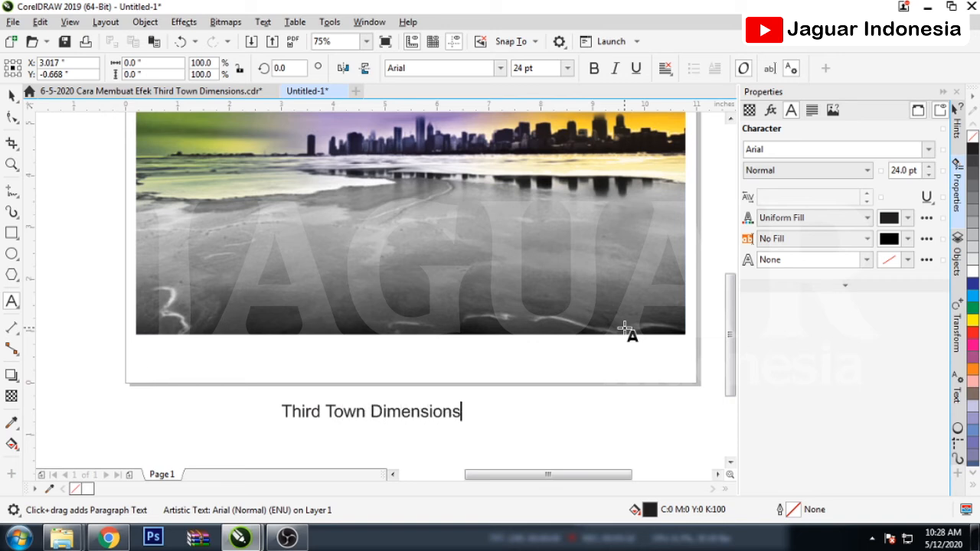
Select the "Third Town Dimensions" text as an object and set its font to ArtBrush.
left_click(11, 98)
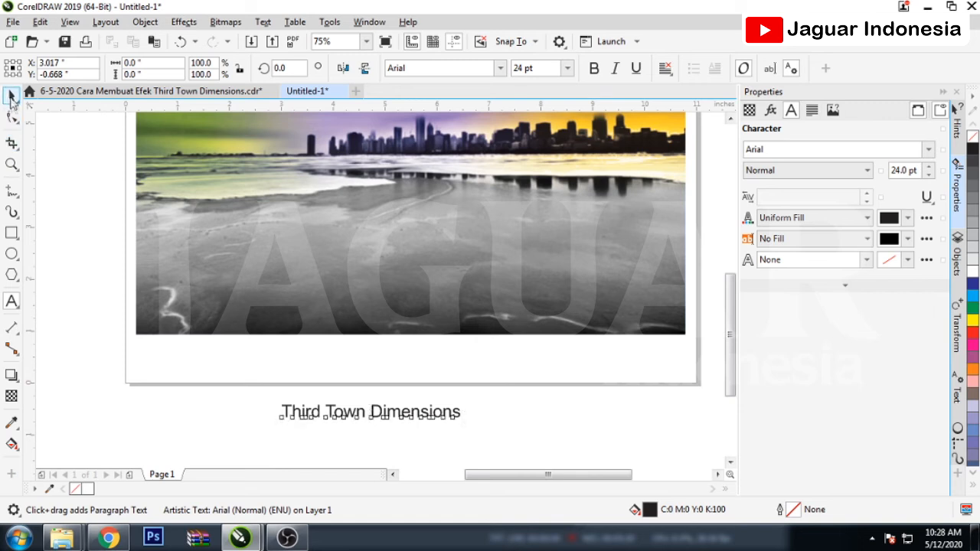
left_click(487, 68)
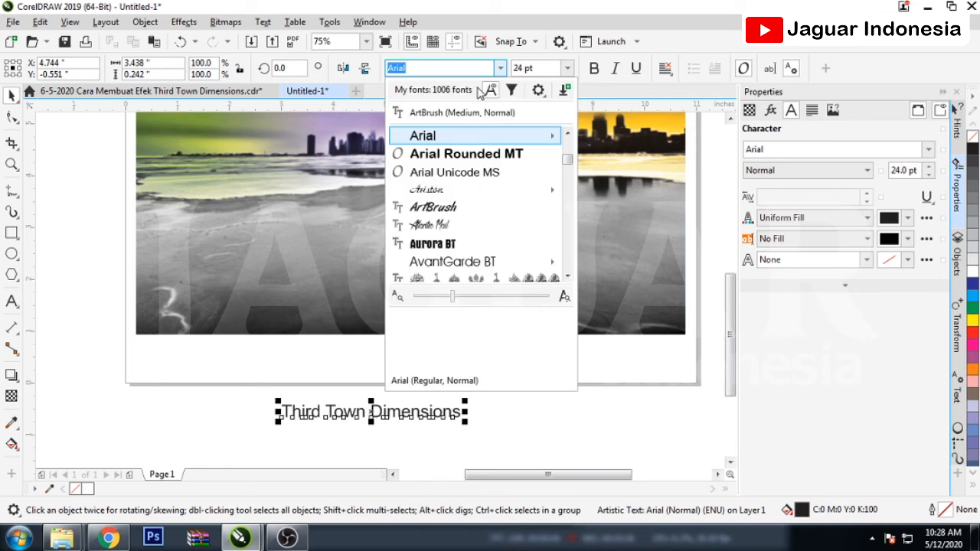
left_click(470, 112)
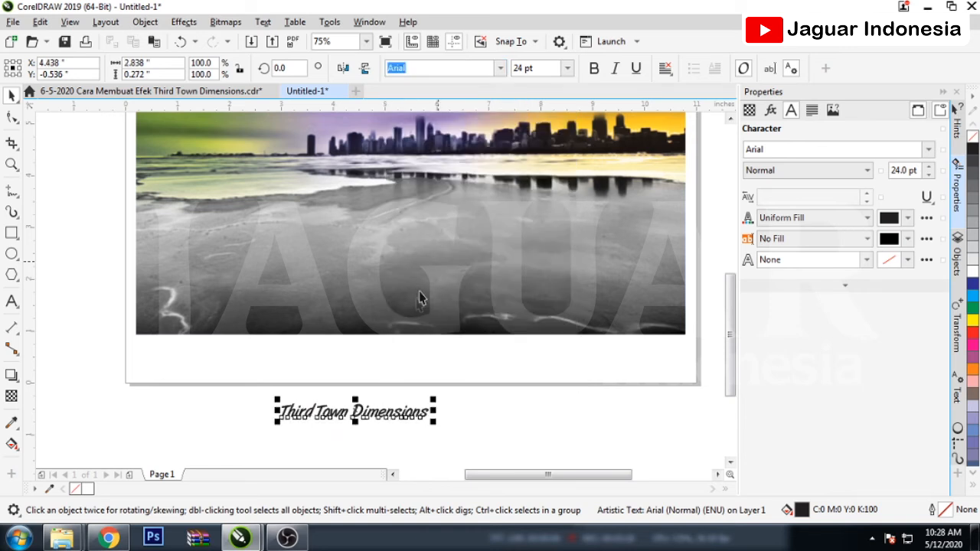
Move the title onto the grey lower part of the photo and enlarge it to about 59.5 pt.
left_click_drag(435, 400, 519, 365)
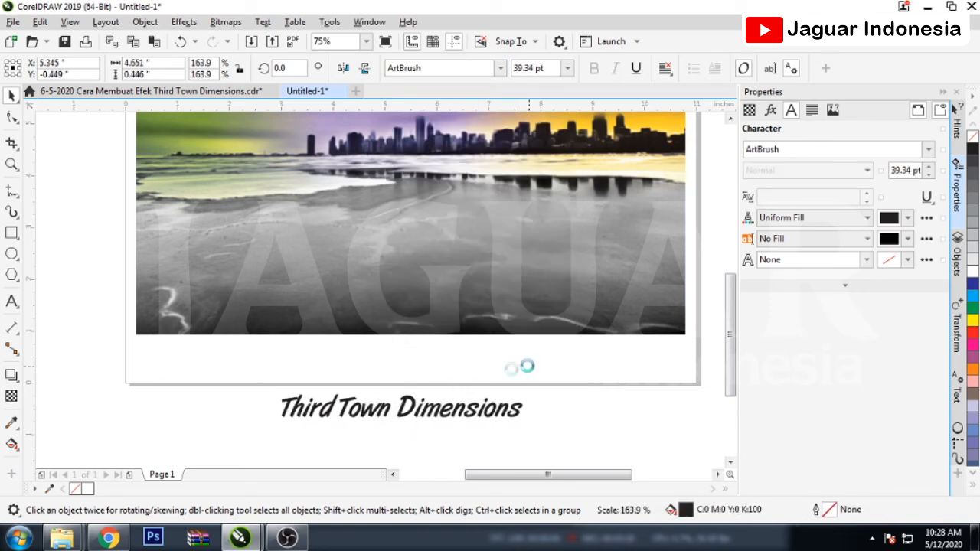
left_click_drag(429, 407, 424, 292)
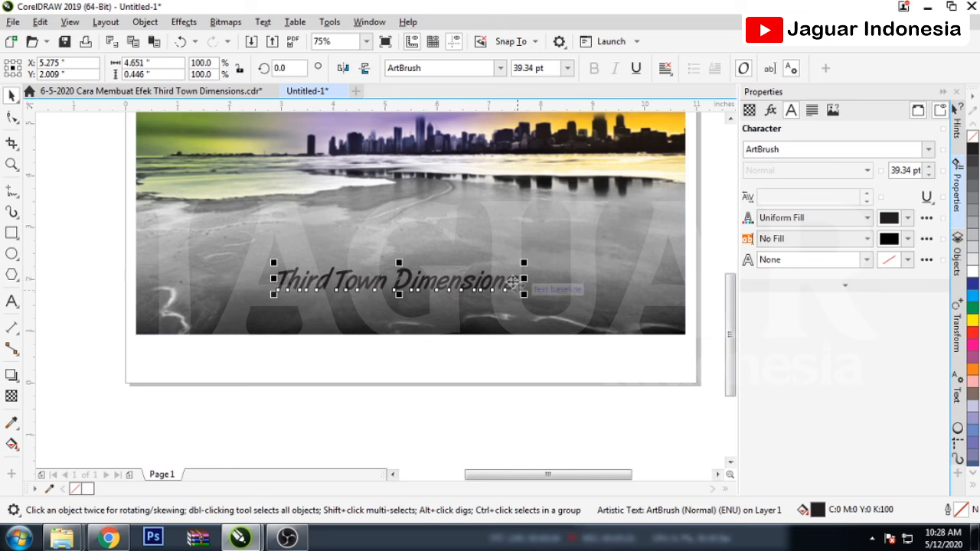
left_click_drag(527, 292, 589, 335)
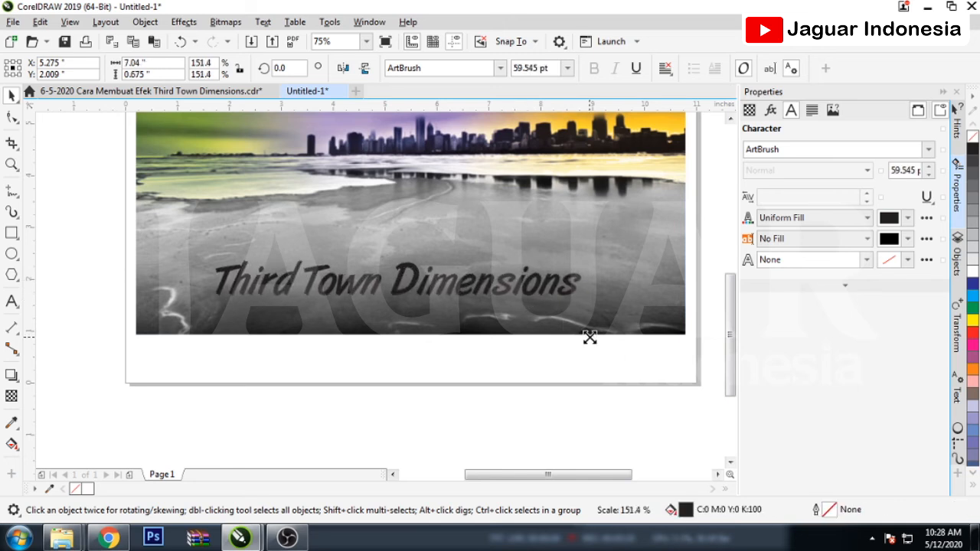
Move the title higher on the grey area and centre it horizontally on the photo.
left_click_drag(421, 276, 433, 245)
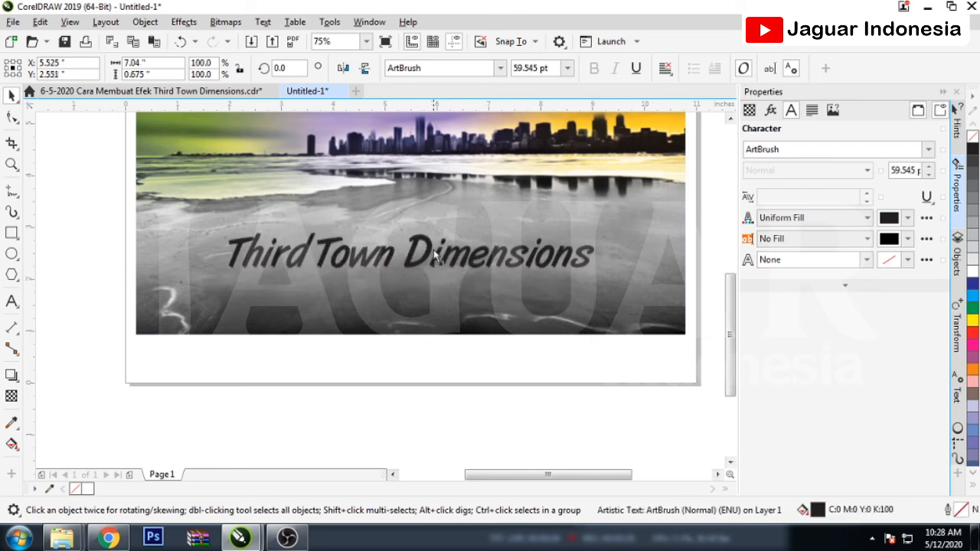
left_click(447, 306, "shift")
left_click(408, 388)
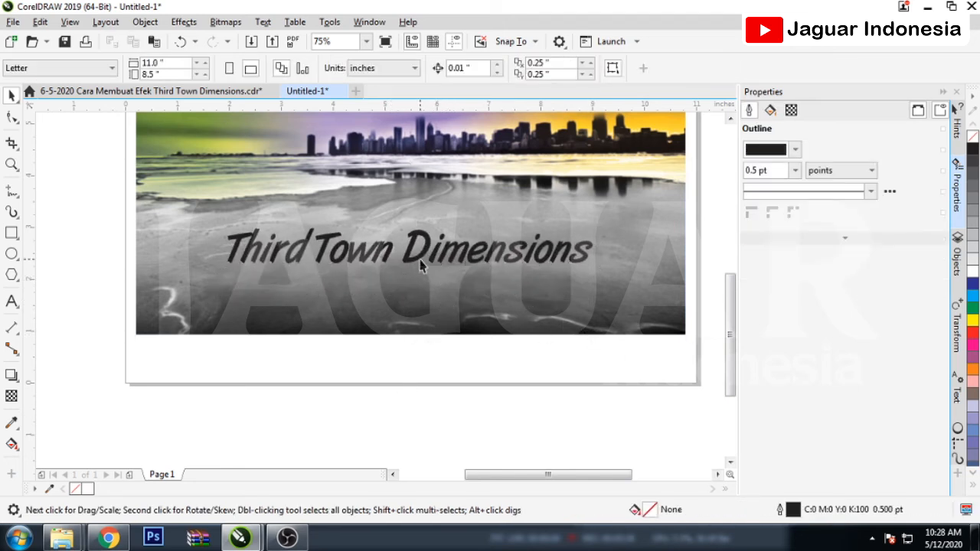
Fill the "Third Town Dimensions" title with white.
left_click(420, 264)
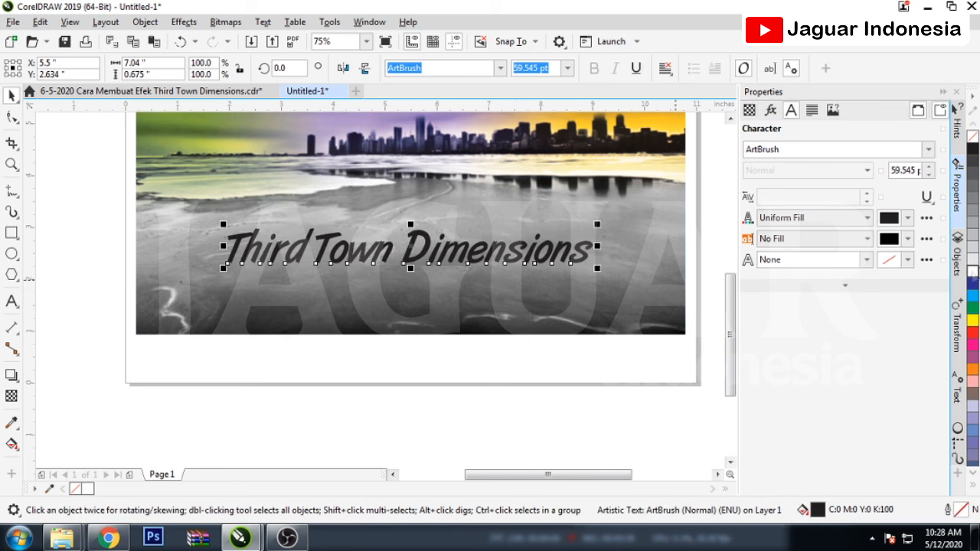
left_click(973, 272)
left_click(385, 365)
left_click(420, 255)
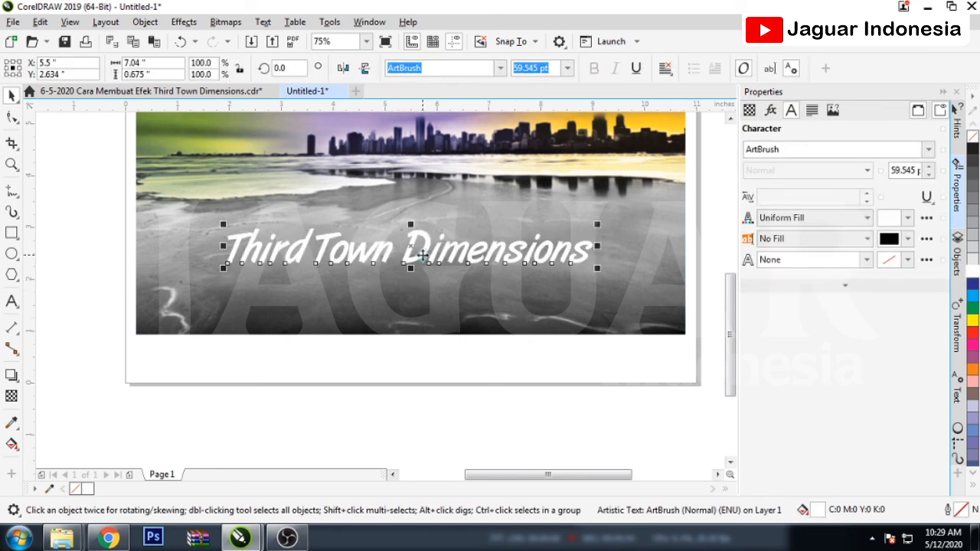
Duplicate the title straight down, mirror the copy vertically and position it directly beneath the original as a reflection.
left_click_drag(424, 252, 422, 272)
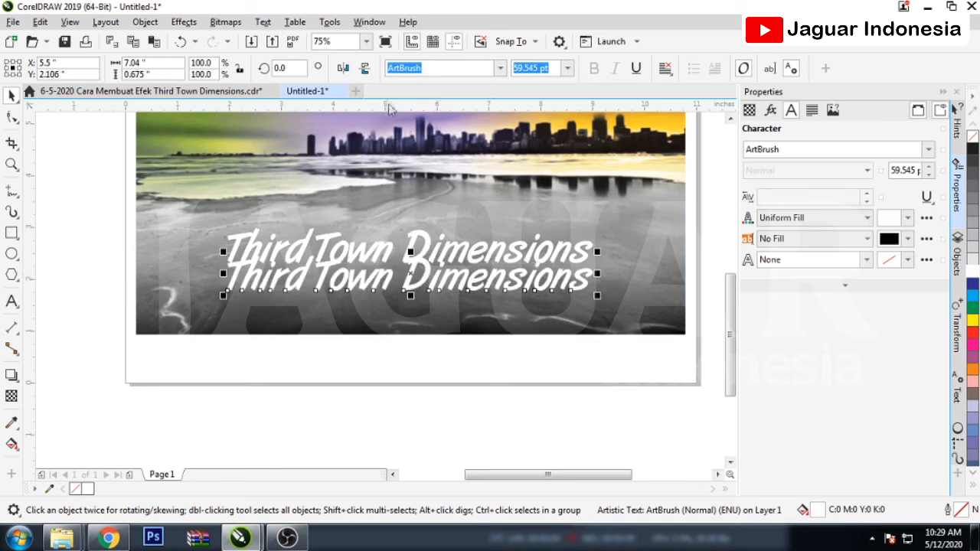
left_click(373, 68)
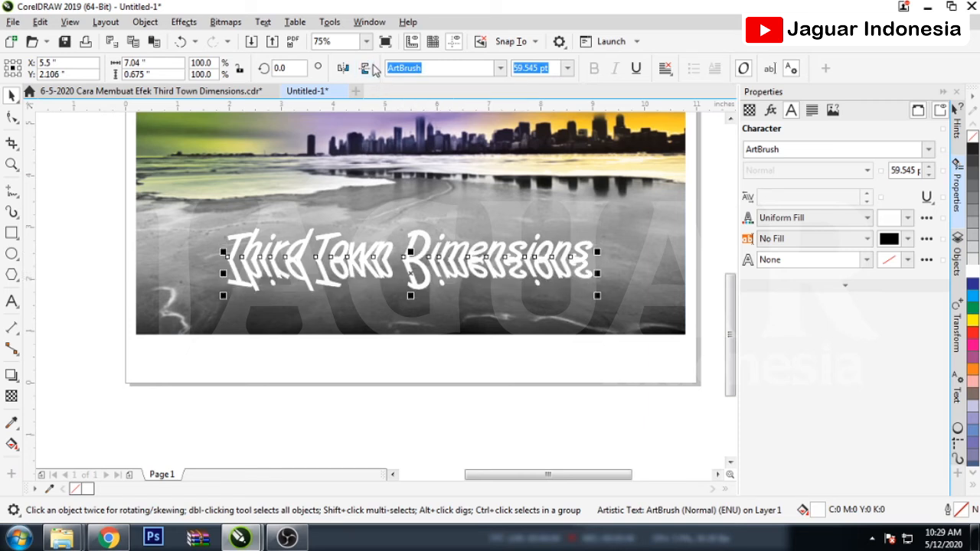
scroll(420, 260, "up", 2)
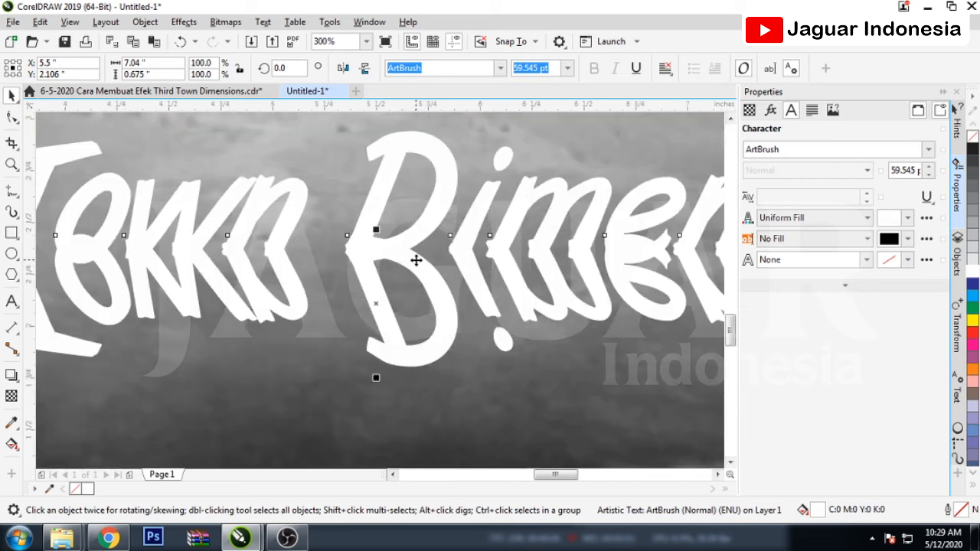
left_click_drag(414, 275, 418, 295)
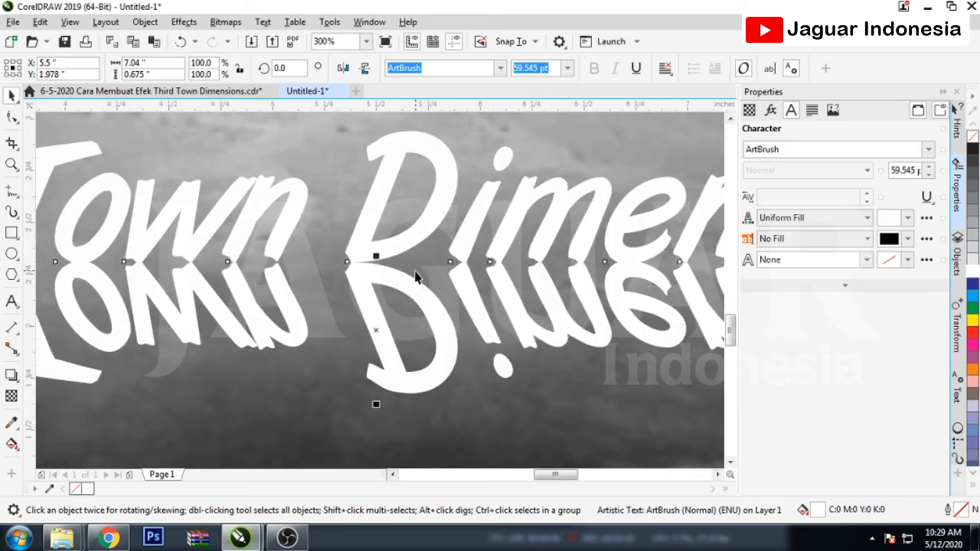
scroll(357, 288, "down", 1)
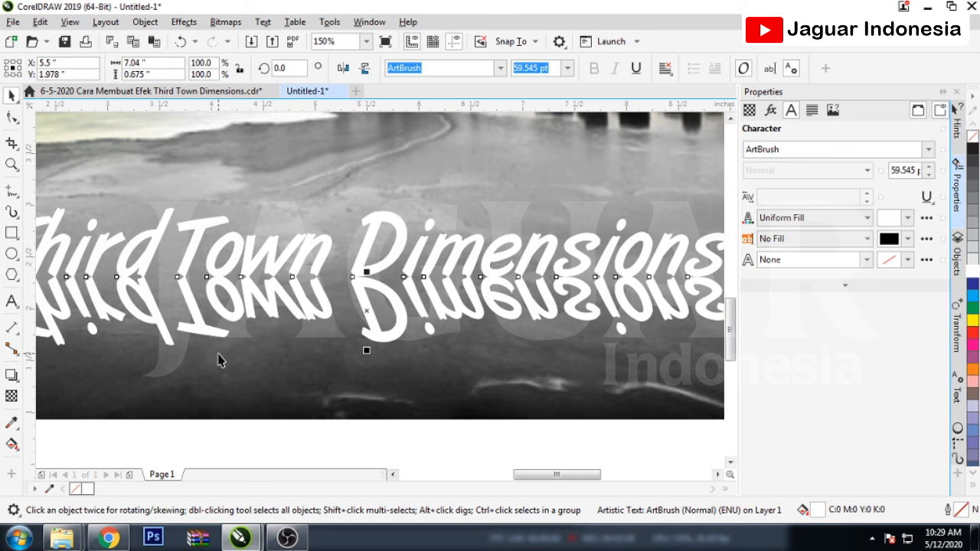
Apply a linear fountain transparency to the mirrored title so it fades out downward, and adjust the fade's start and end points.
left_click(11, 396)
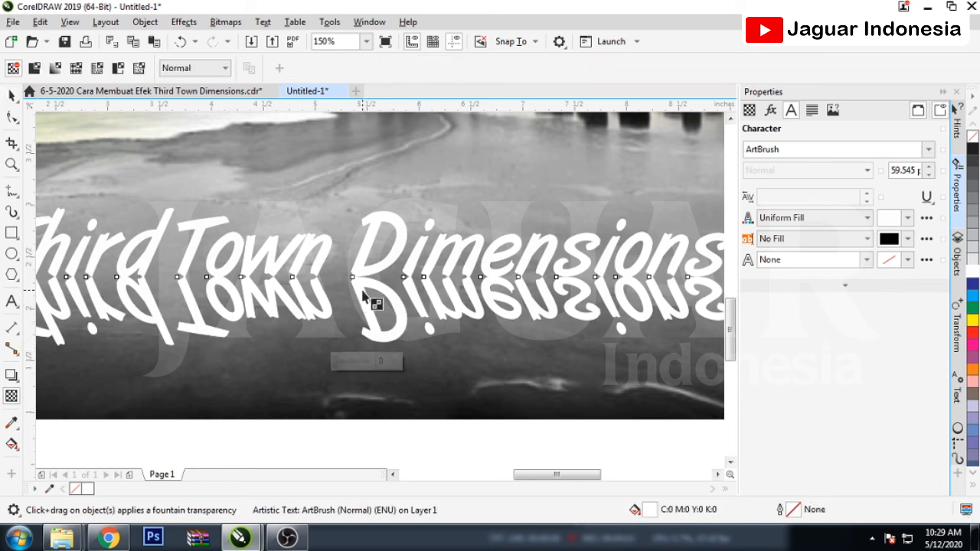
scroll(365, 291, "up", 1)
left_click_drag(363, 284, 365, 338)
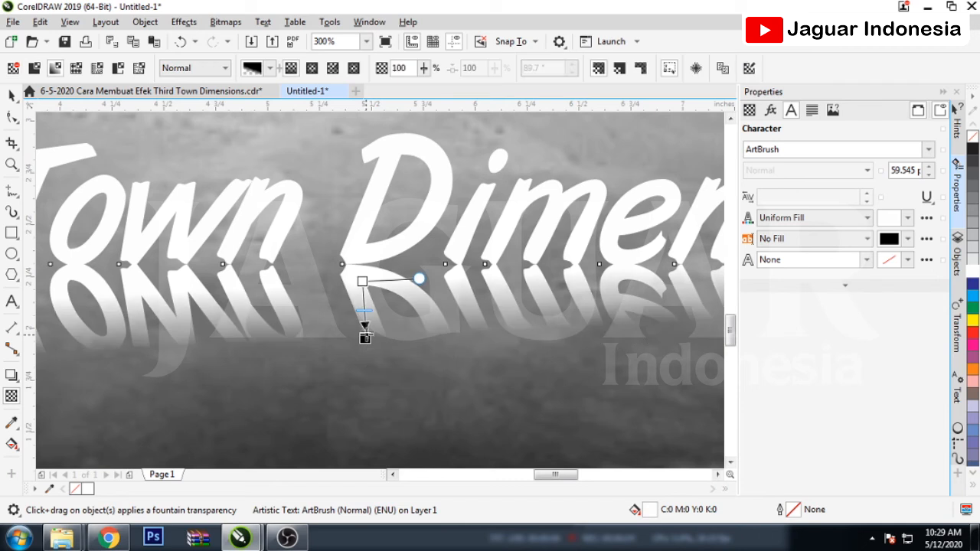
scroll(356, 285, "up", 1)
left_click_drag(368, 287, 370, 269)
left_click_drag(373, 398, 375, 381)
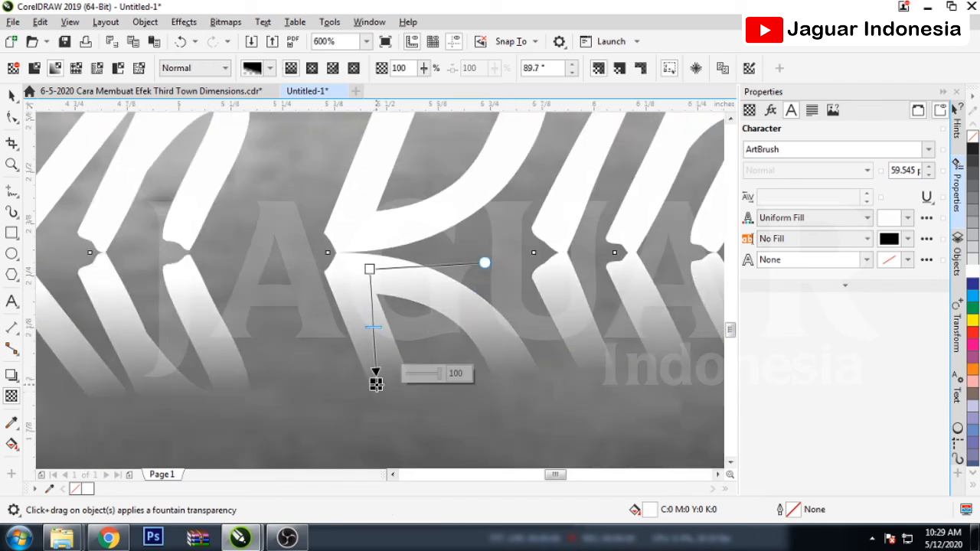
Soften the reflection by moving the start of its transparency gradient up into the original title's lettering.
left_click_drag(373, 265, 372, 173)
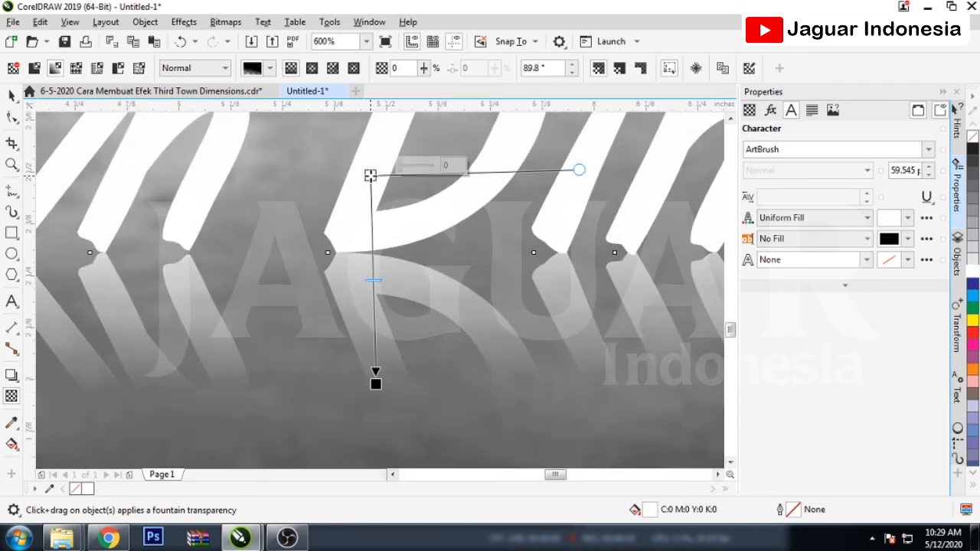
scroll(398, 329, "down", 1)
scroll(414, 366, "down", 2)
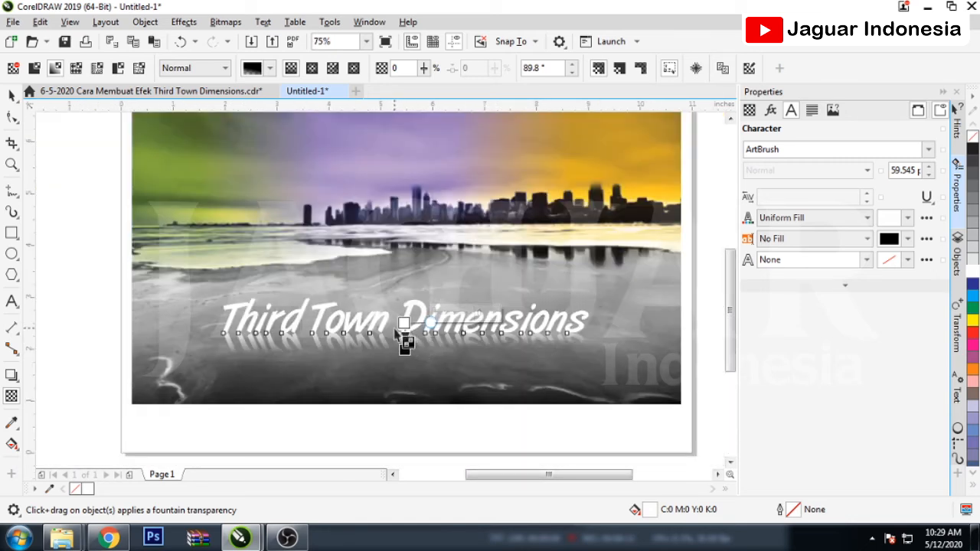
scroll(394, 331, "up", 1)
scroll(394, 331, "up", 2)
scroll(422, 330, "down", 1)
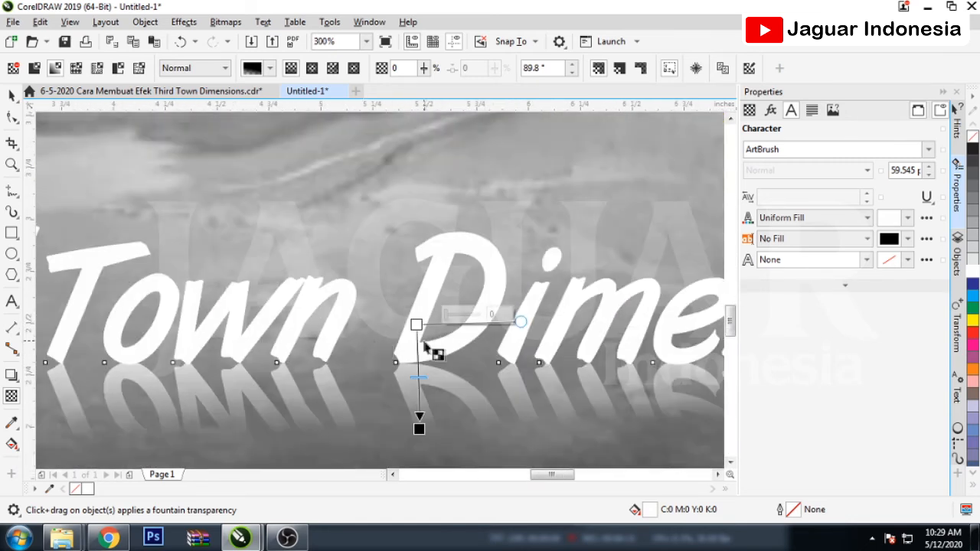
scroll(428, 337, "up", 1)
left_click_drag(415, 316, 412, 300)
scroll(413, 302, "down", 2)
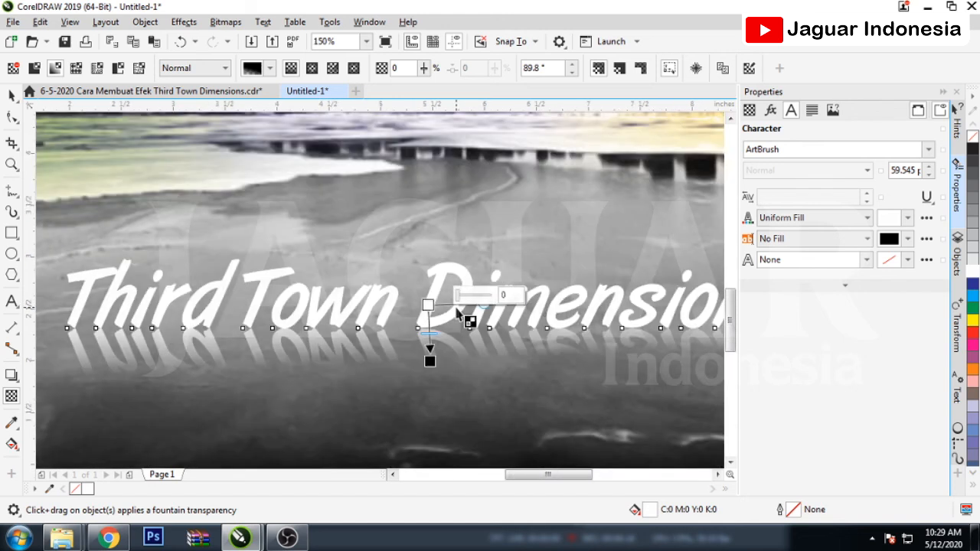
scroll(383, 335, "down", 1)
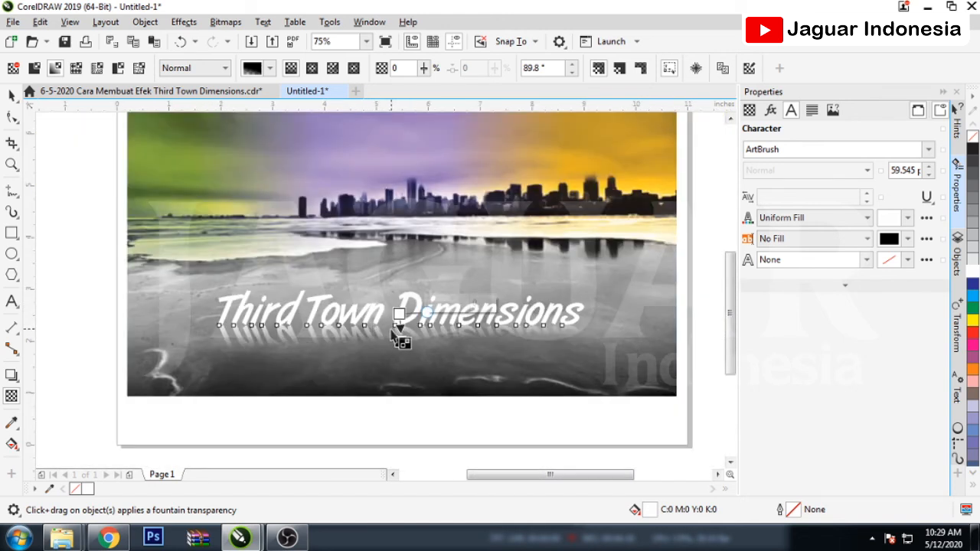
Fine-tune the start of the reflection's transparency gradient slightly upward, bringing its angle to 90°.
scroll(399, 315, "up", 2)
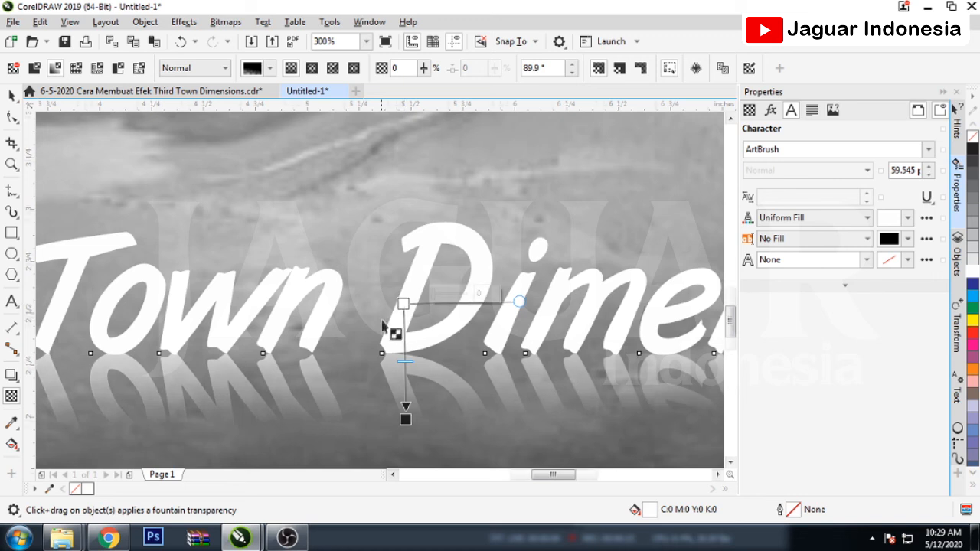
scroll(379, 331, "down", 1)
scroll(379, 331, "down", 1)
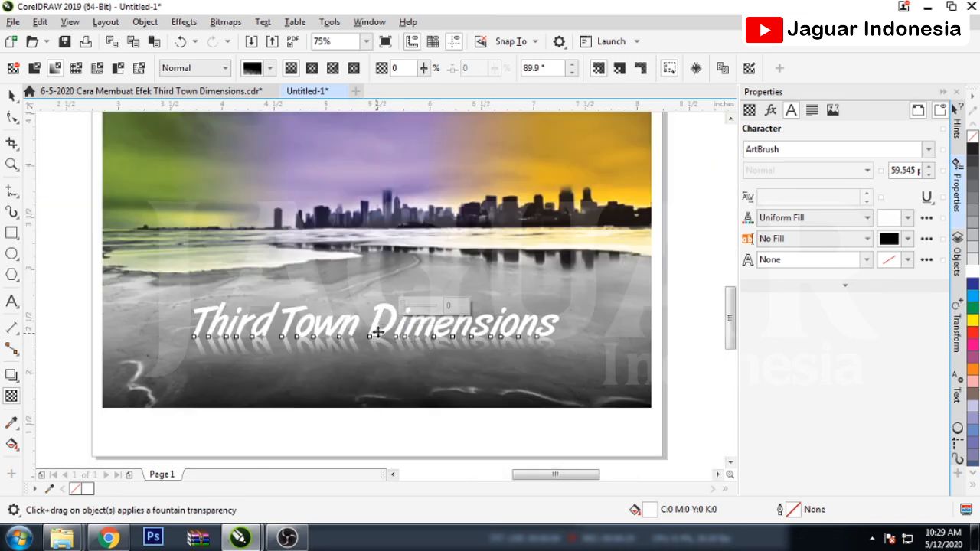
scroll(377, 343, "up", 2)
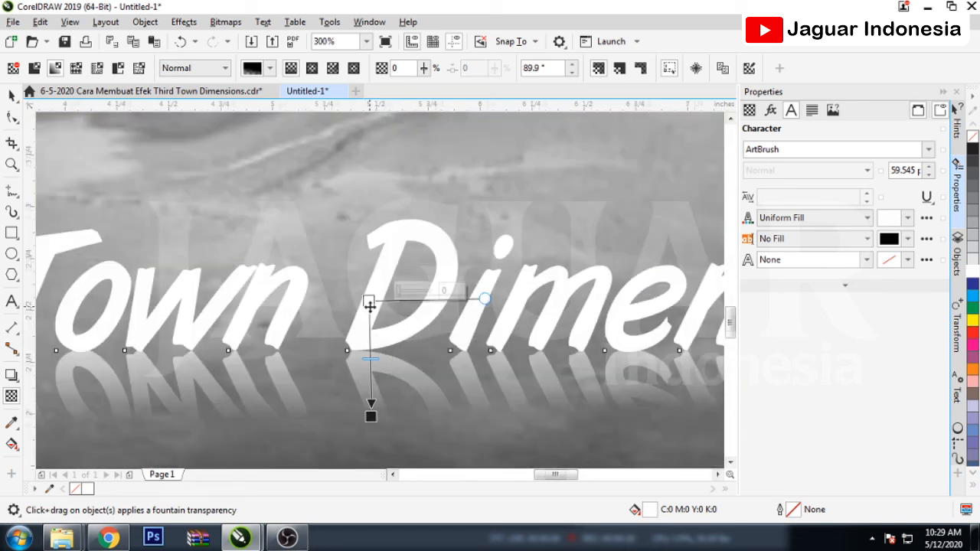
scroll(369, 303, "up", 1)
left_click_drag(369, 297, 373, 291)
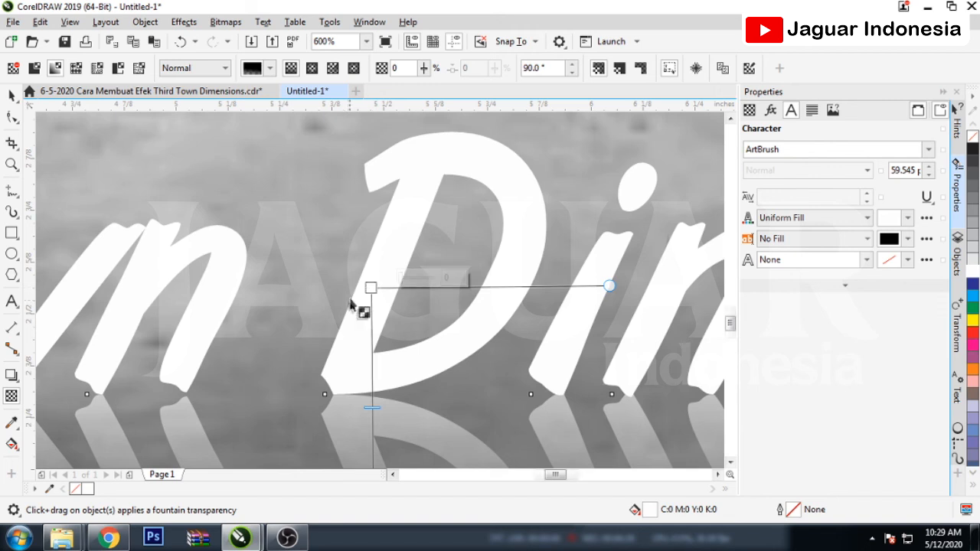
scroll(350, 306, "down", 3)
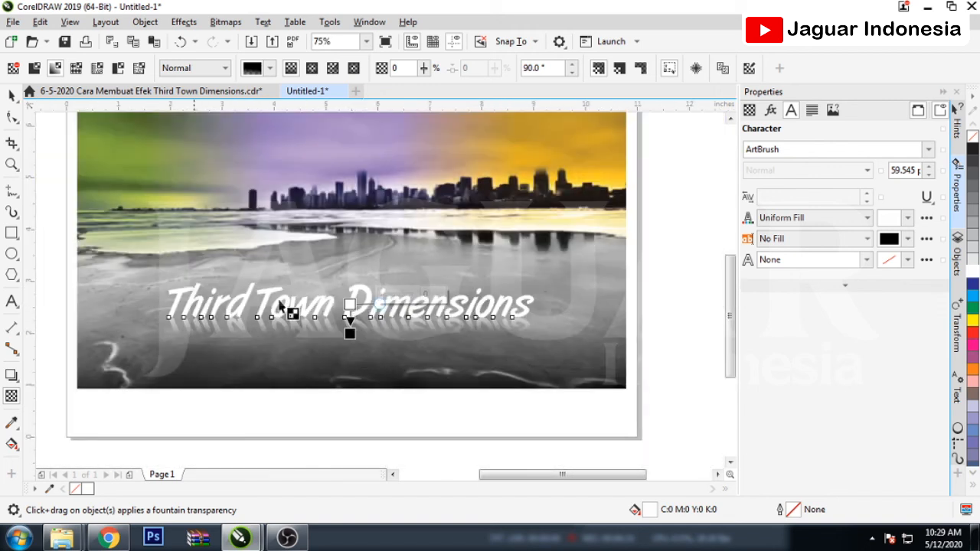
Add a drop shadow to the upright title, running from its first letter to its last, with Multiply, opacity 50 and feather 15.
left_click(12, 96)
left_click(330, 455)
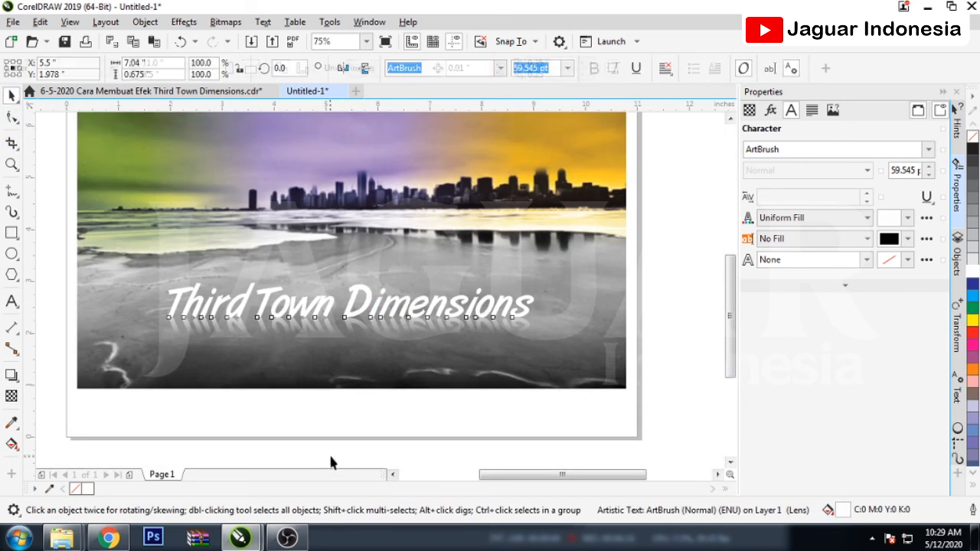
left_click(312, 324)
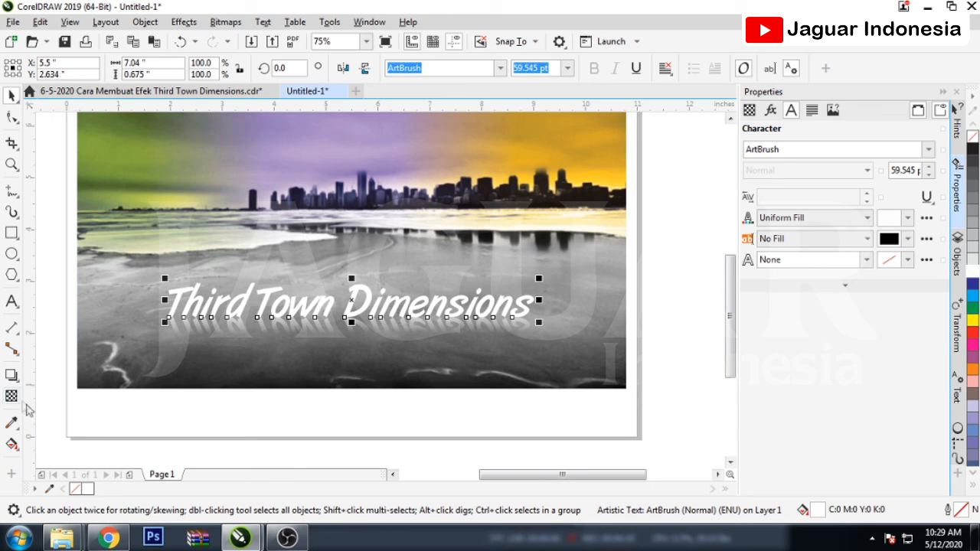
left_click(13, 377)
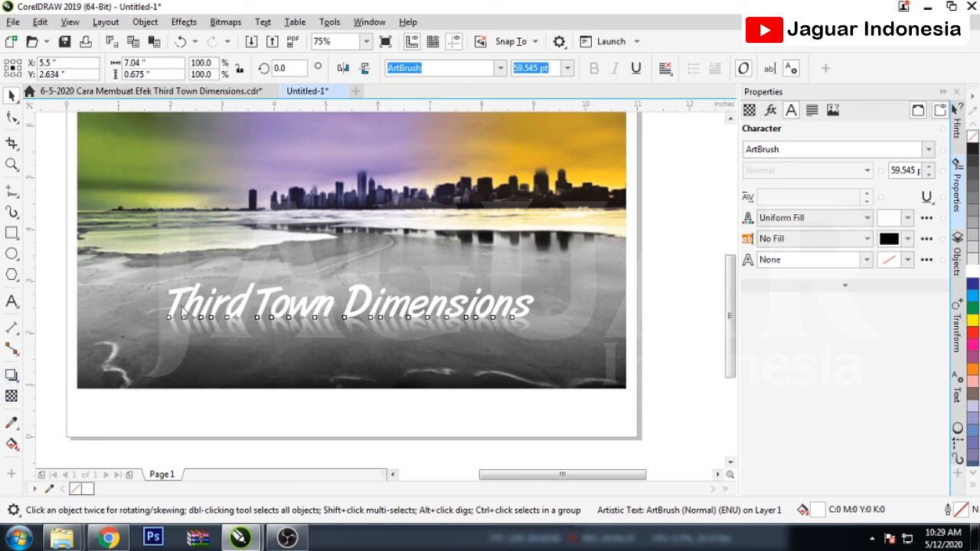
left_click_drag(178, 305, 536, 301)
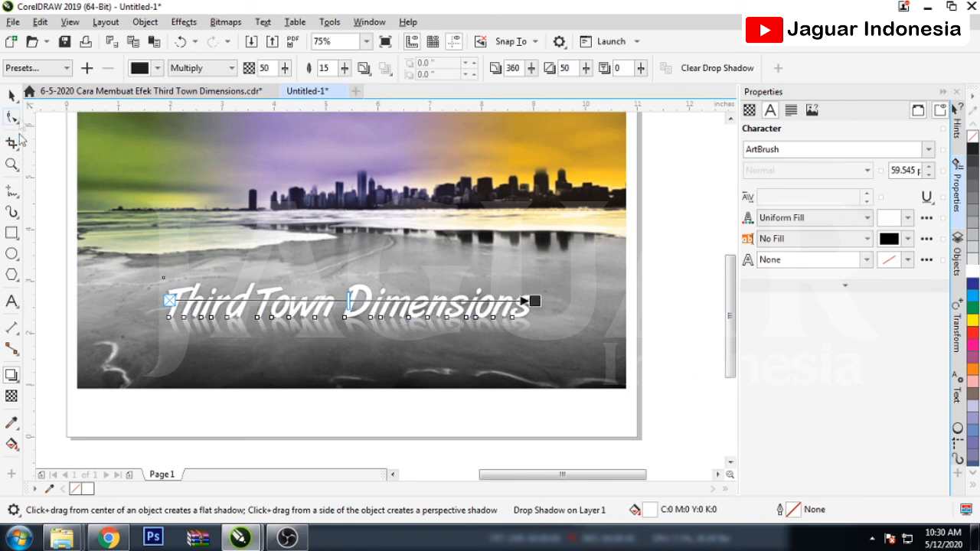
left_click(12, 94)
Select the title with its shadow and reflection, move them slightly down on the photo, and clear the selection.
scroll(318, 408, "down", 2)
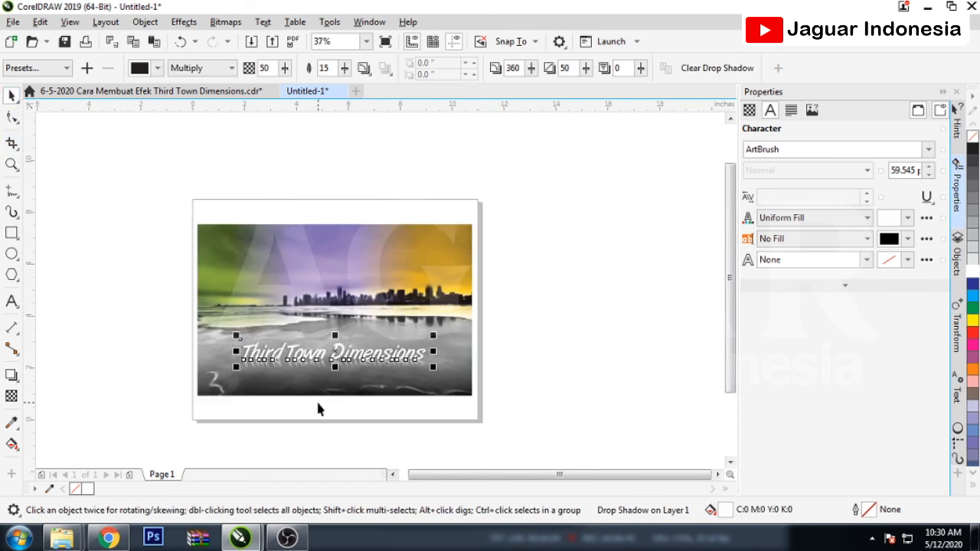
left_click_drag(155, 322, 487, 368)
scroll(346, 356, "up", 2)
left_click(348, 358)
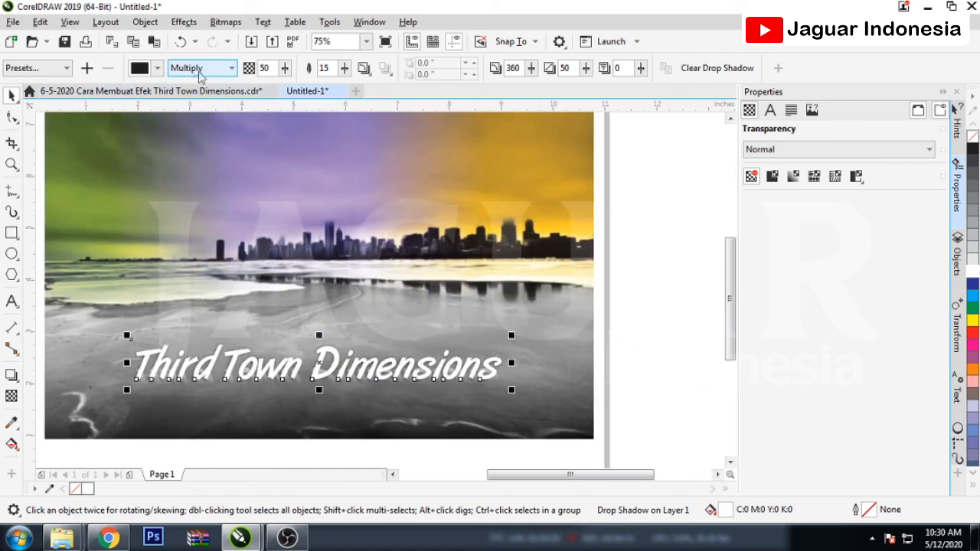
left_click(651, 428)
left_click_drag(651, 429, 121, 297)
left_click_drag(316, 361, 317, 375)
scroll(444, 365, "down", 2)
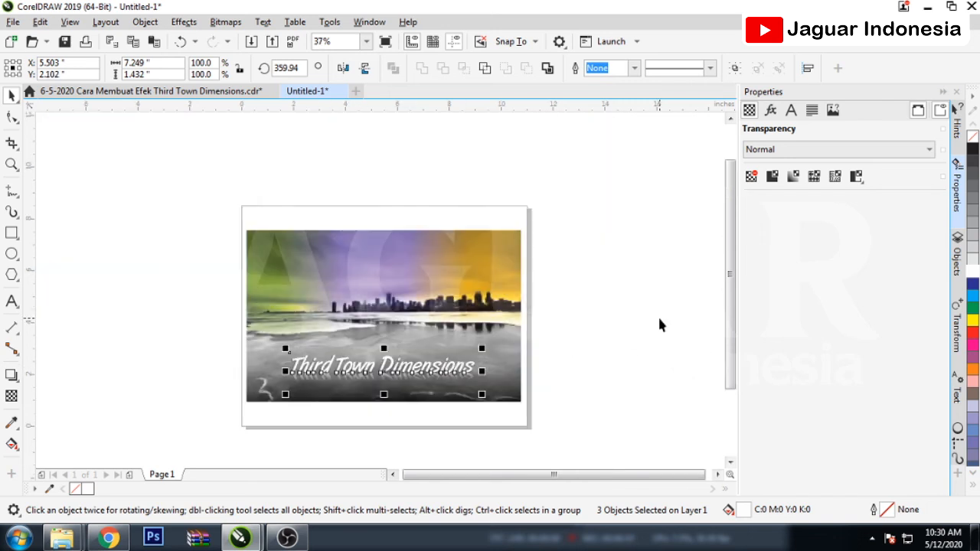
left_click(658, 315)
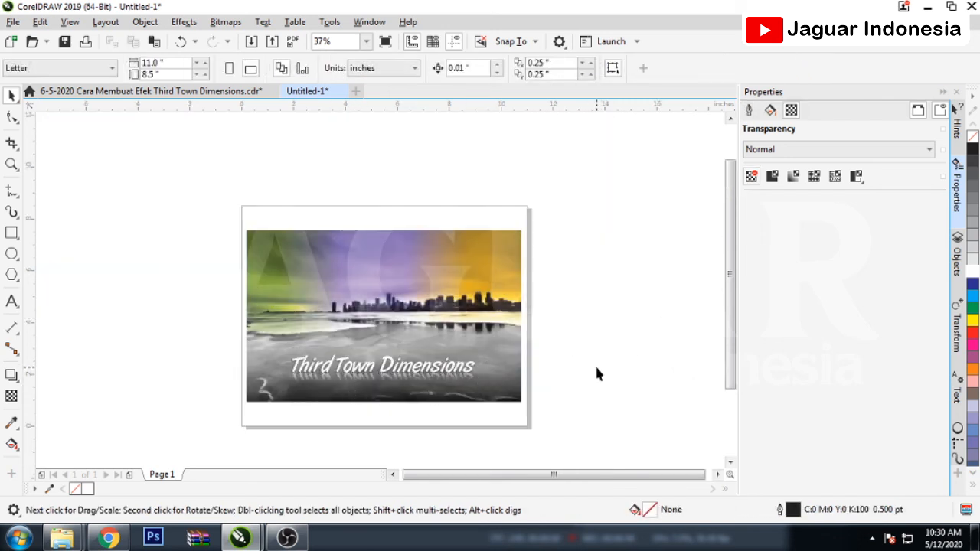
scroll(602, 376, "up", 2)
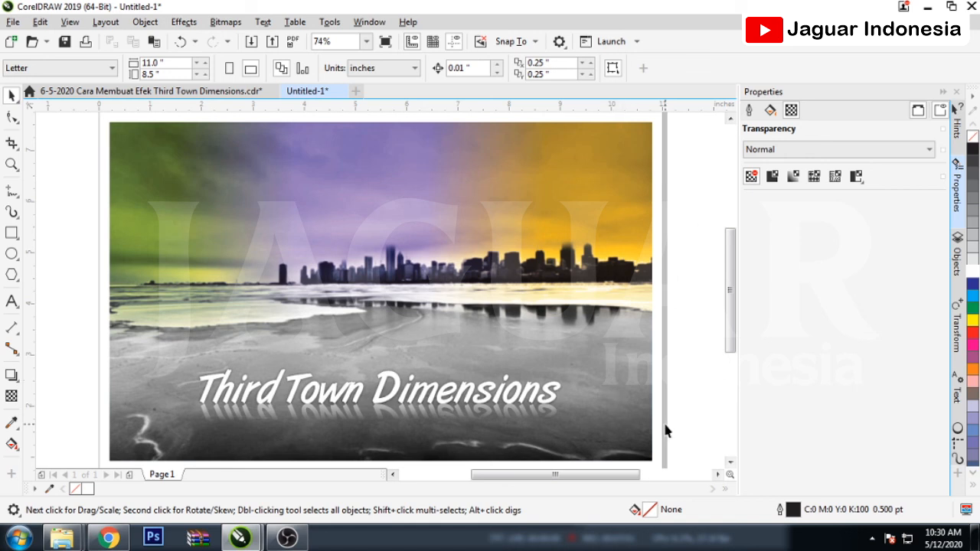